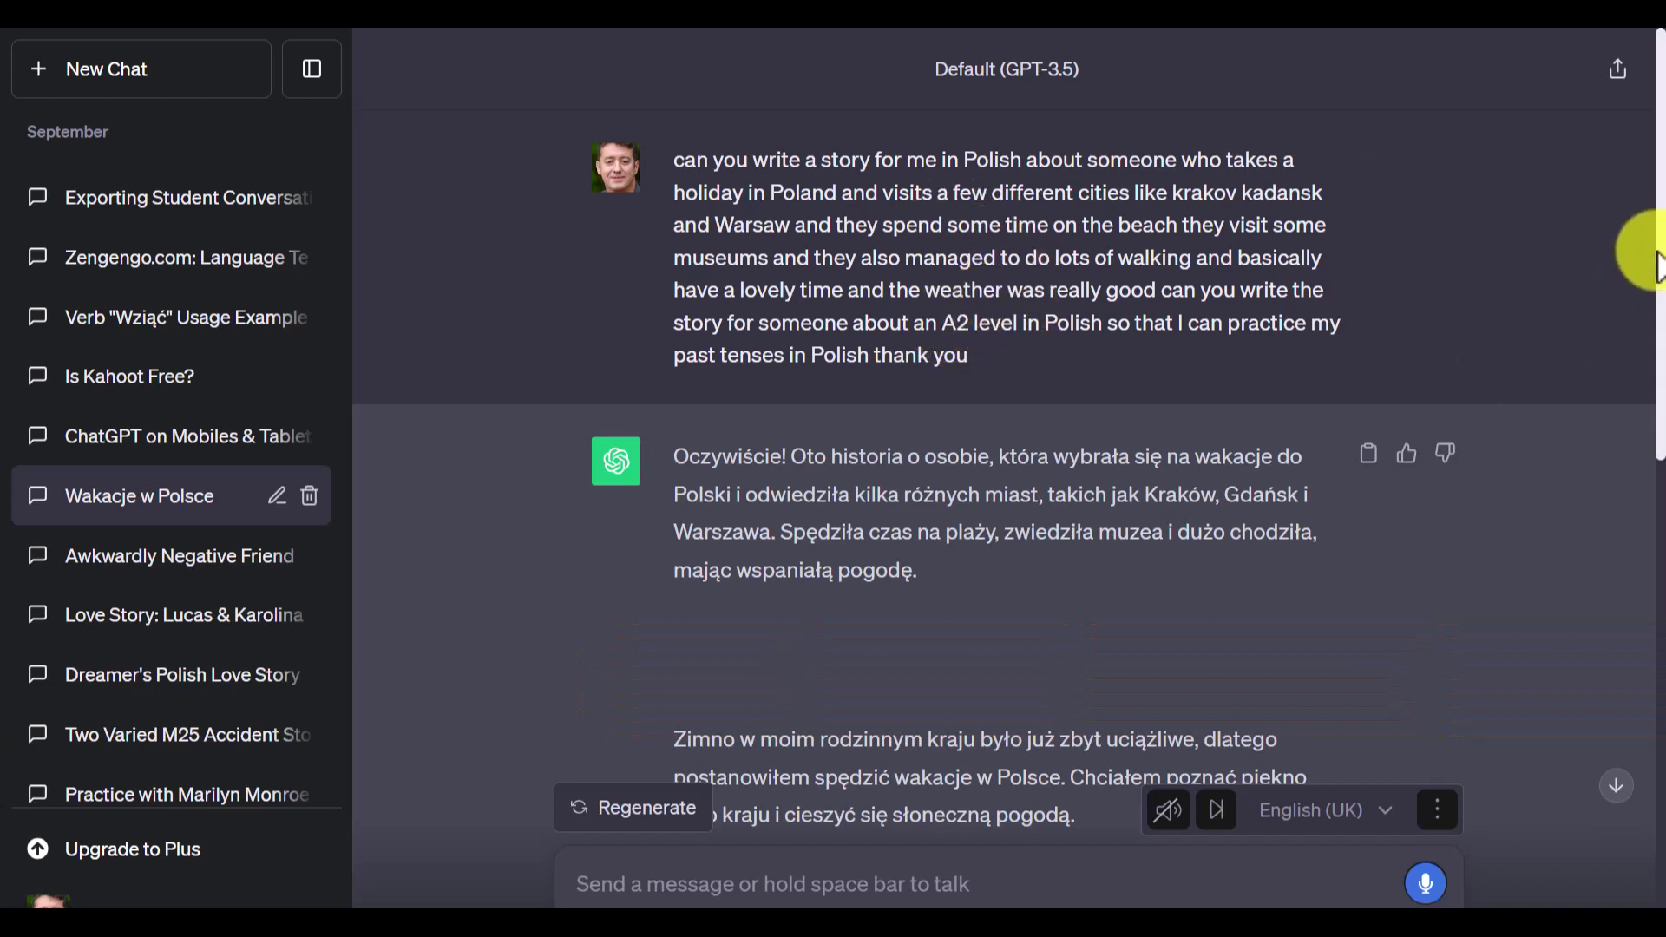
Select the Polish holiday story from 'Zimno' through to the end and copy it.
drag(1657, 278, 1658, 373)
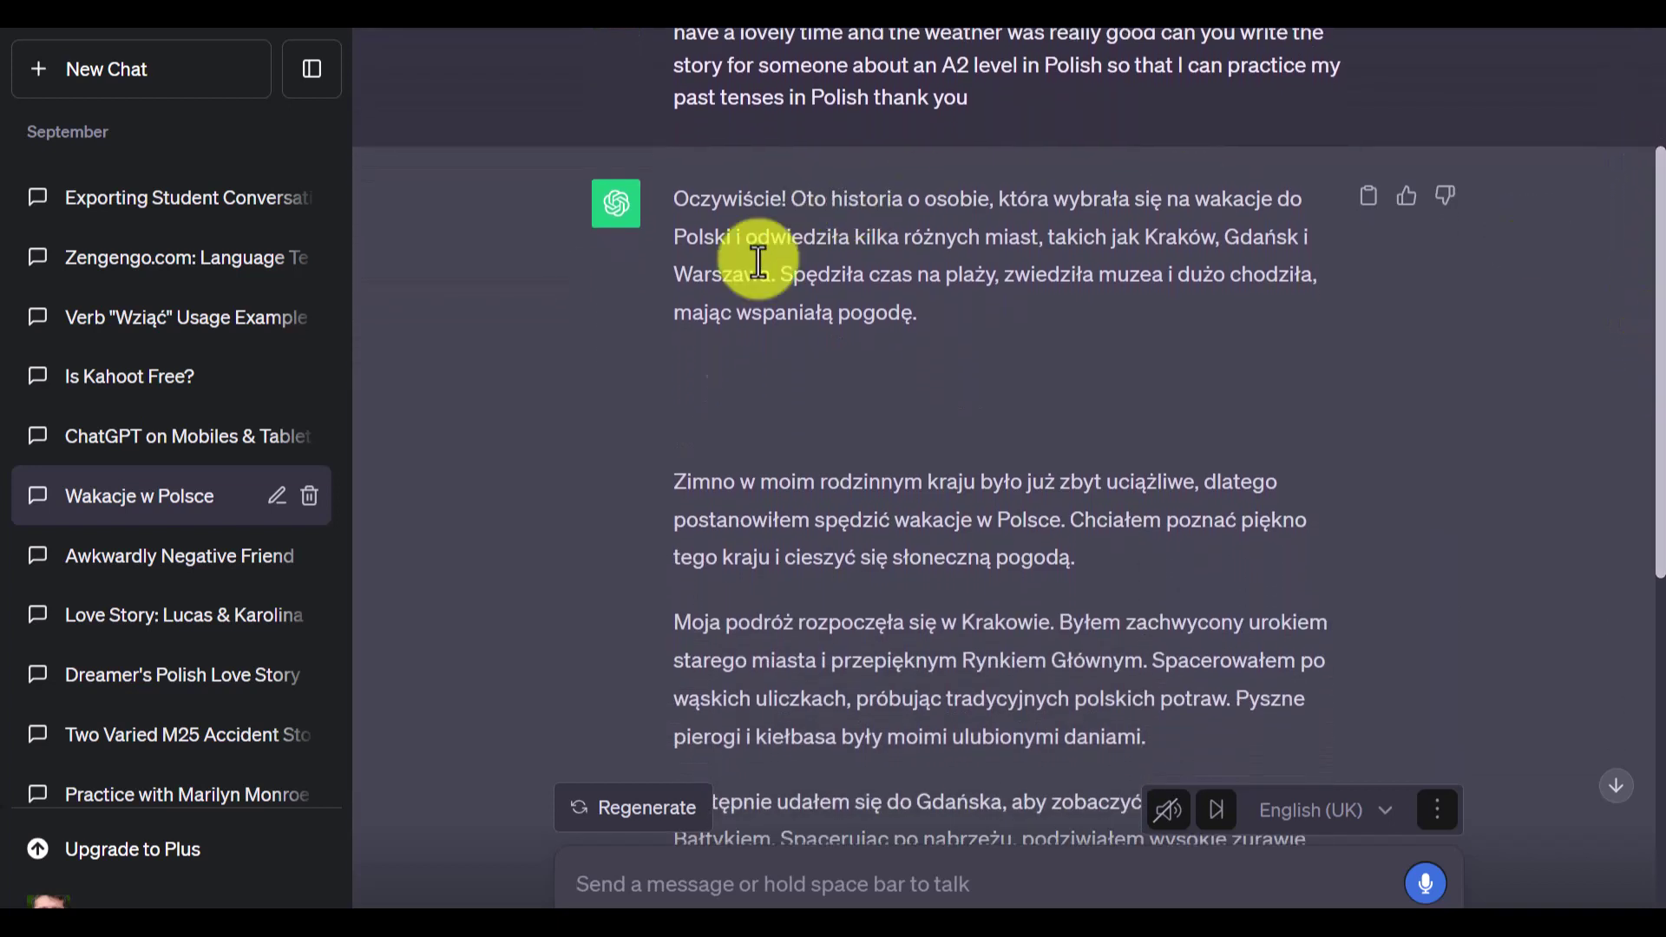
drag(1655, 383, 1640, 484)
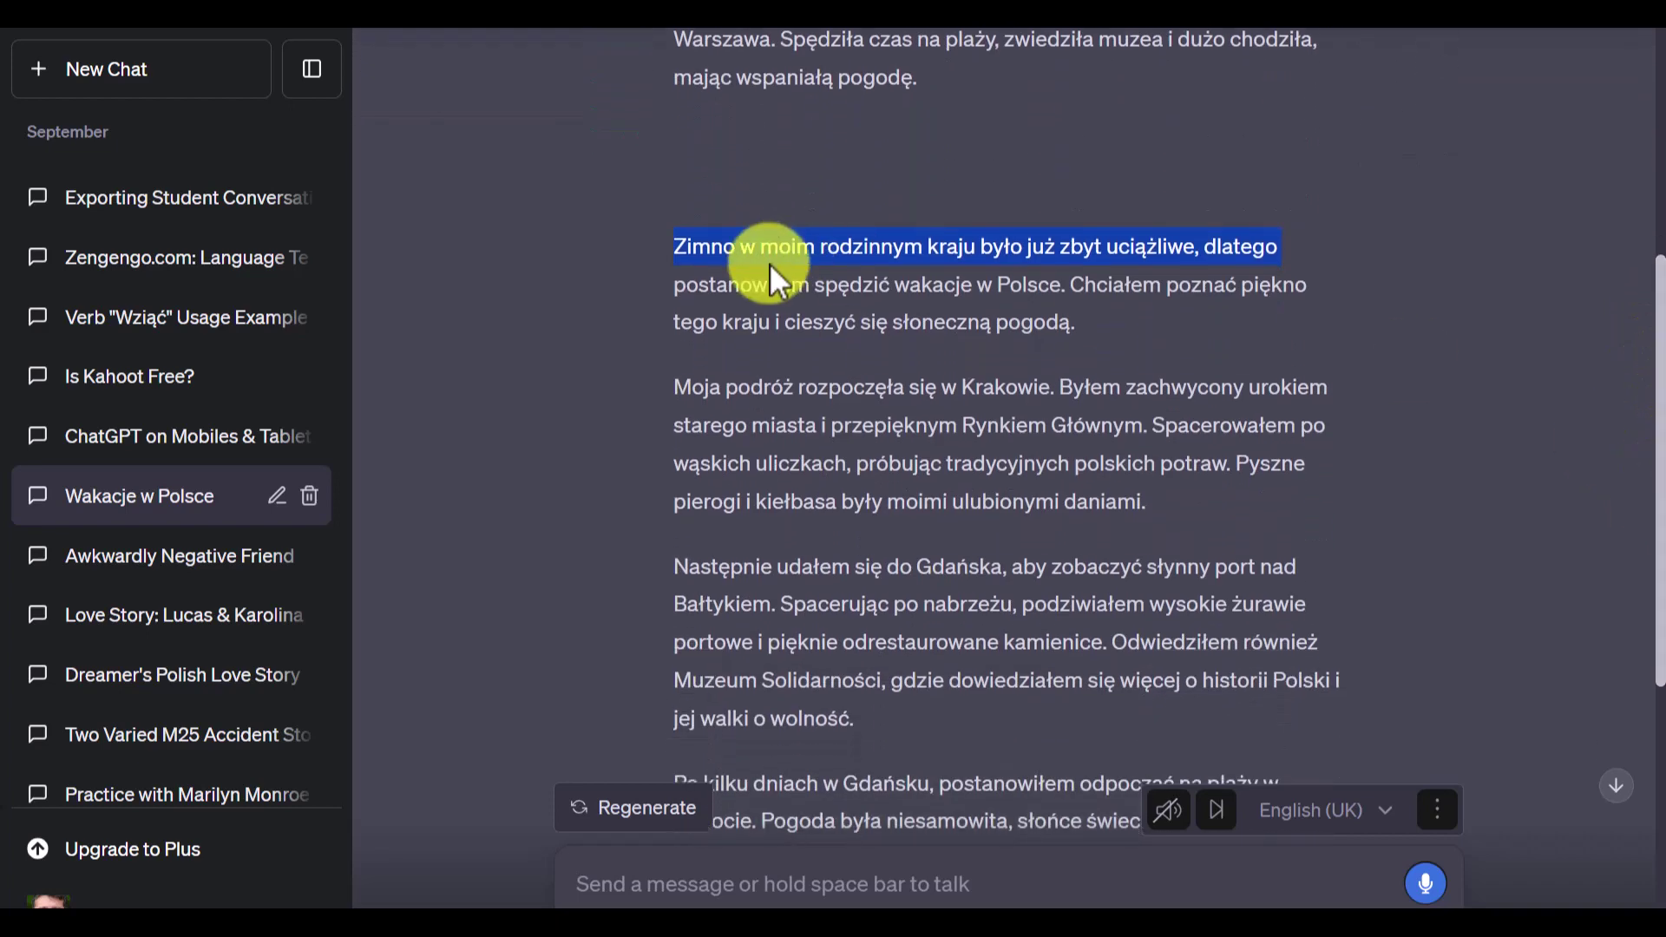
click(671, 243)
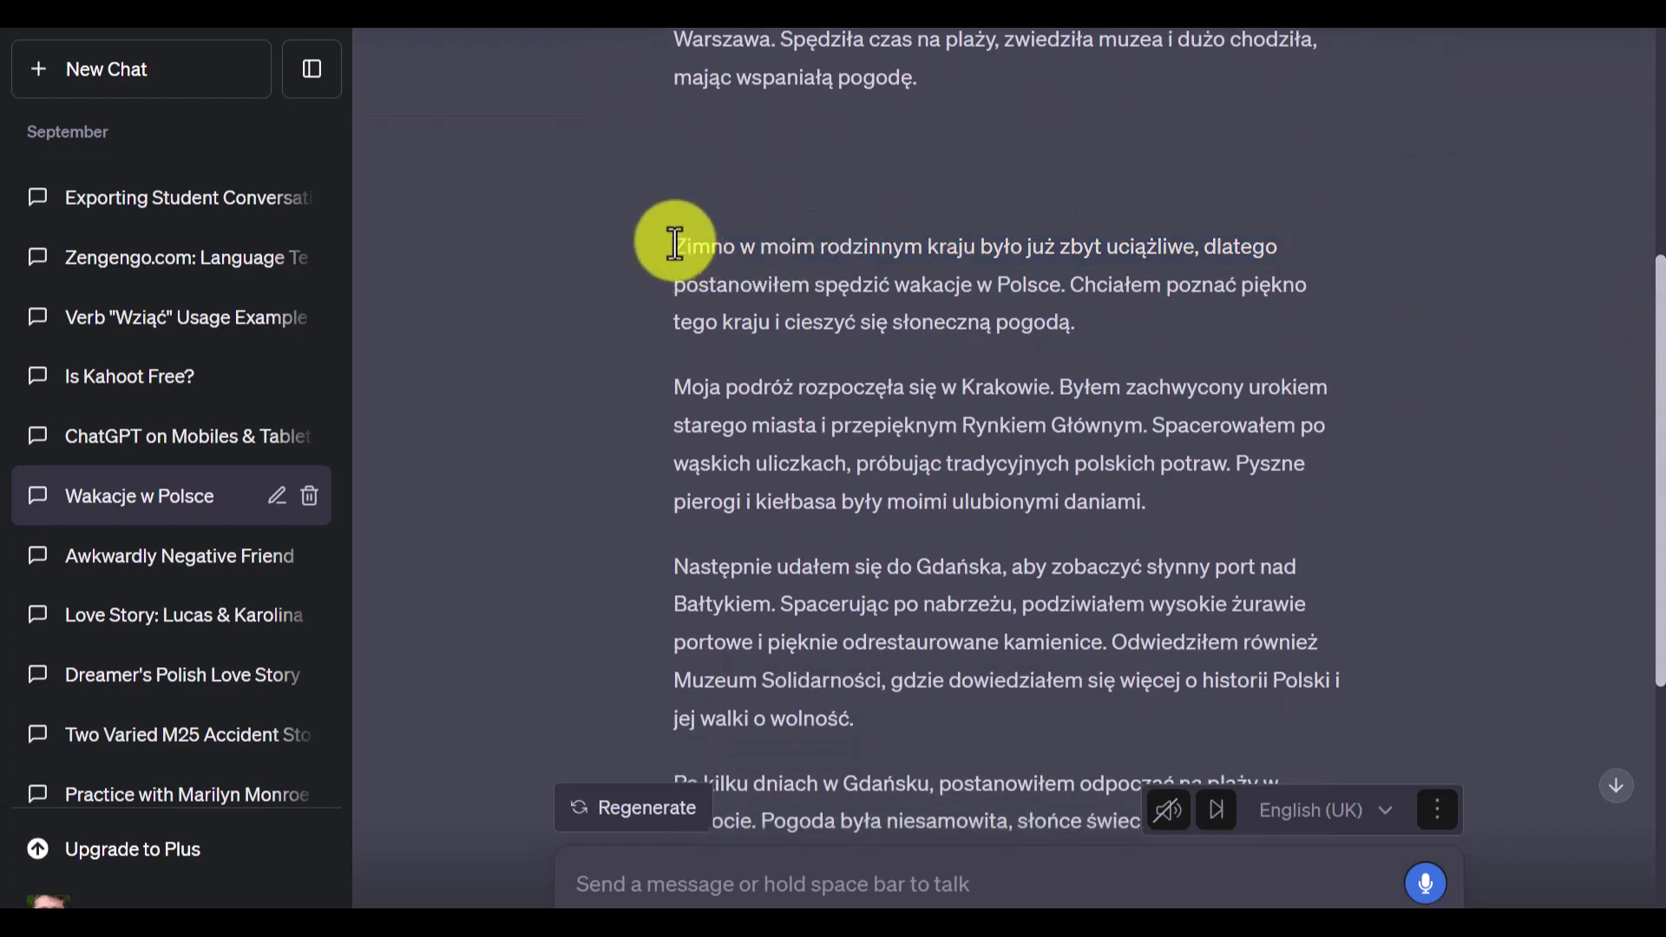
drag(674, 243, 1137, 679)
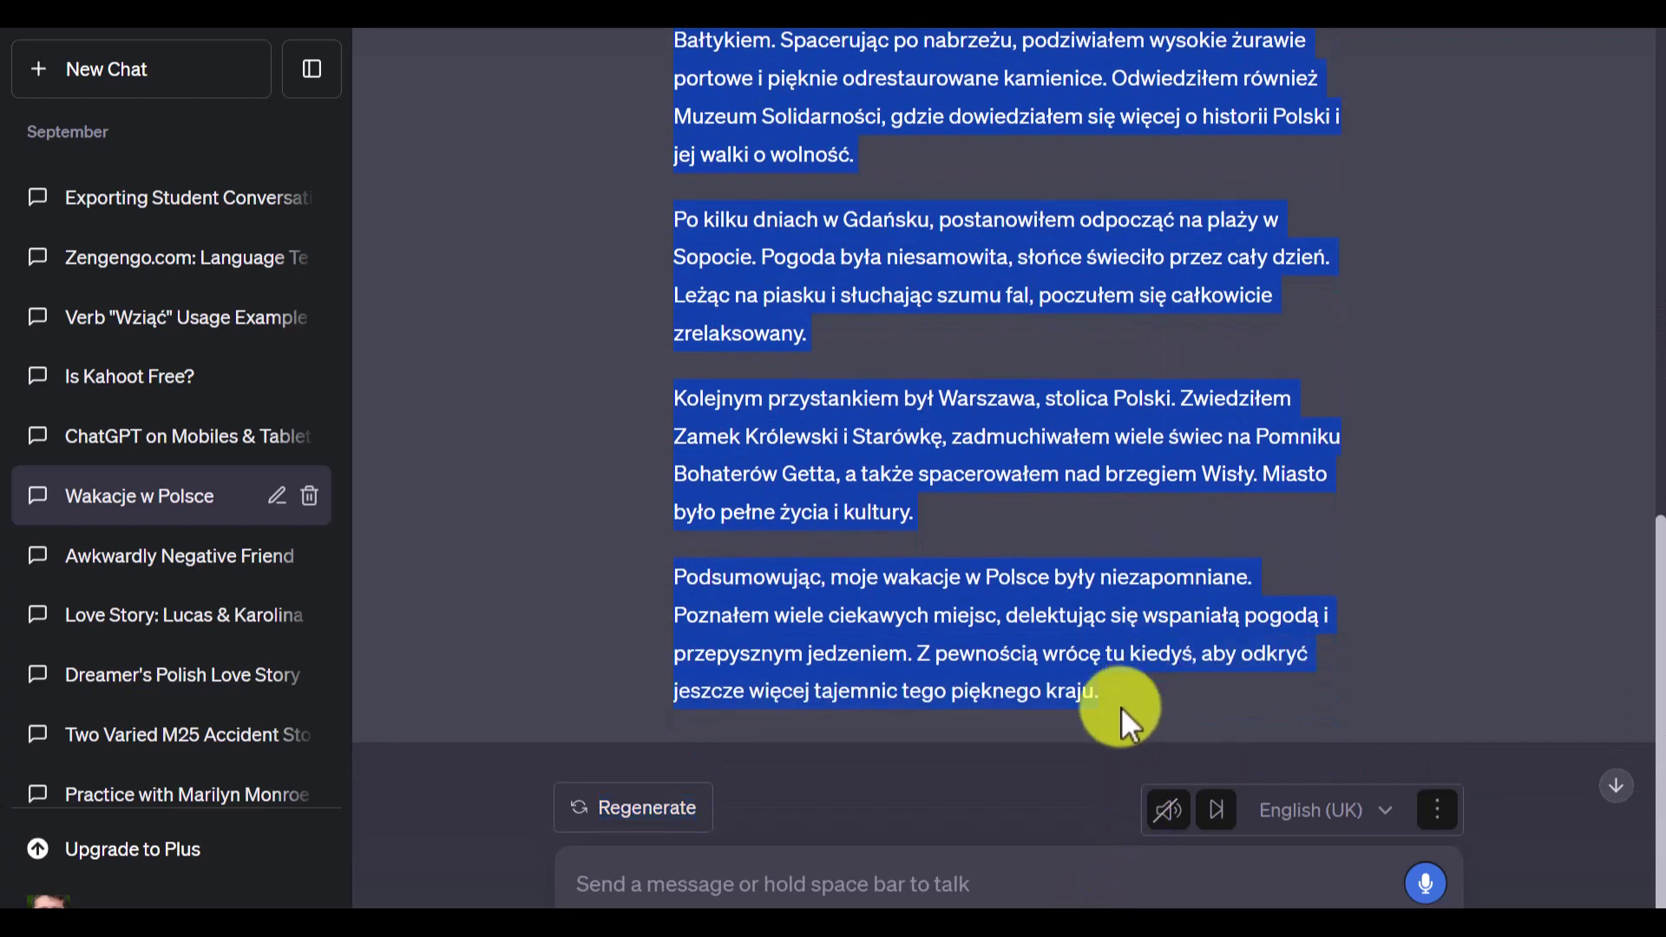
right_click(898, 261)
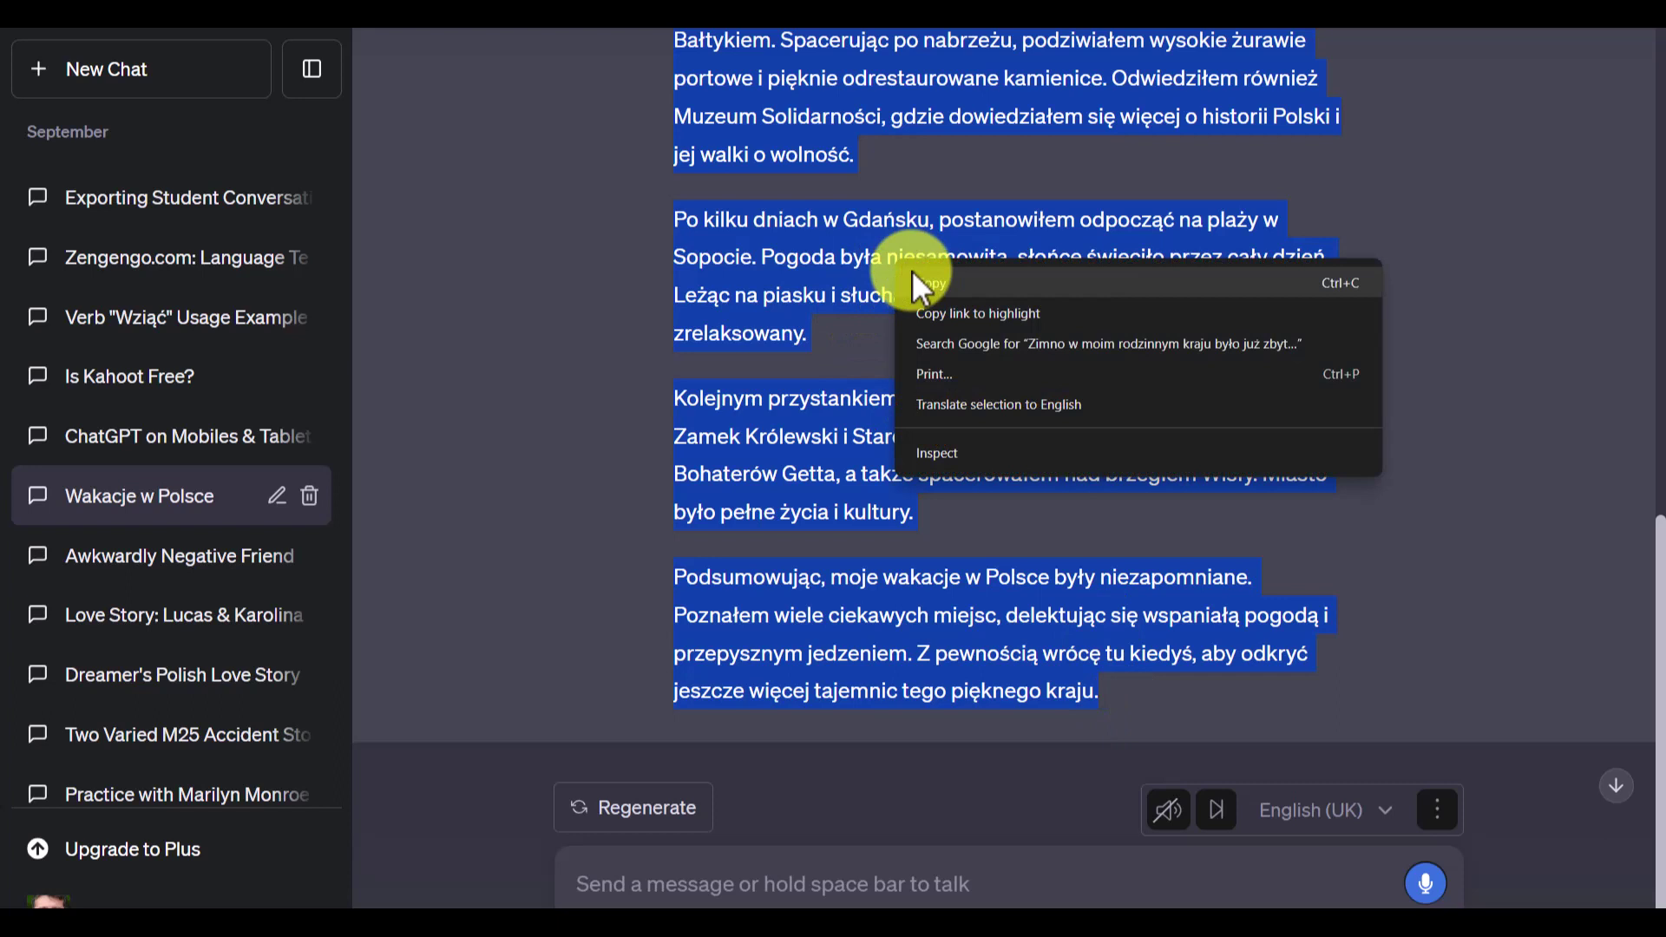
click(920, 279)
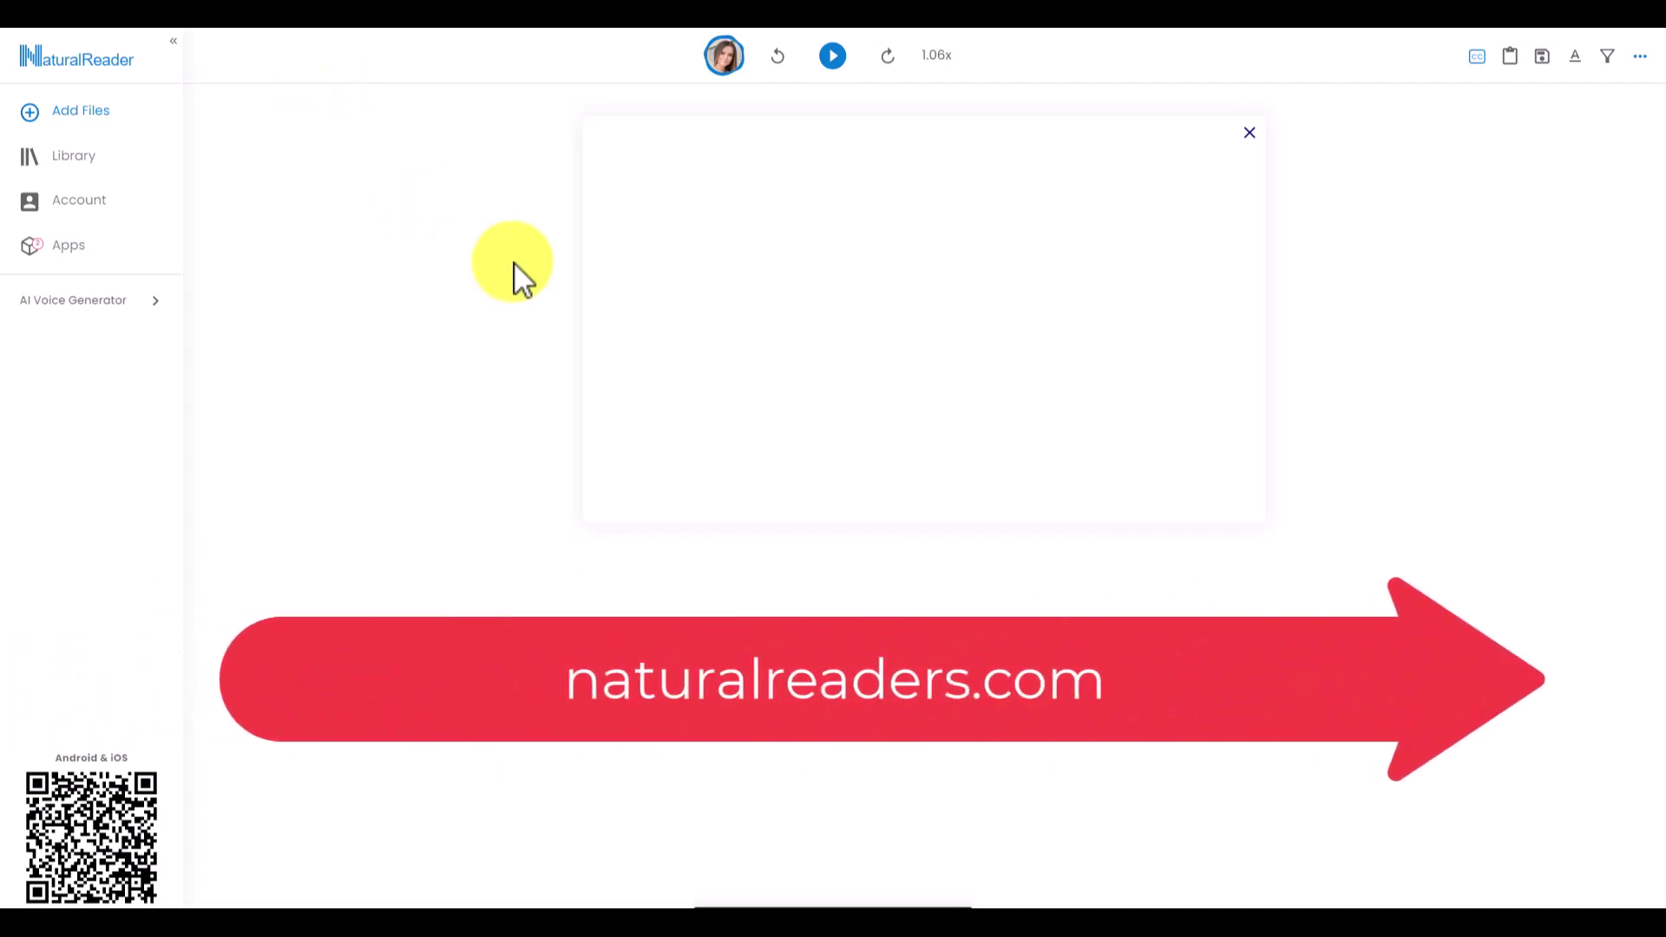
Open NaturalReader's free reader and clear the old word list from the text box.
click(96, 63)
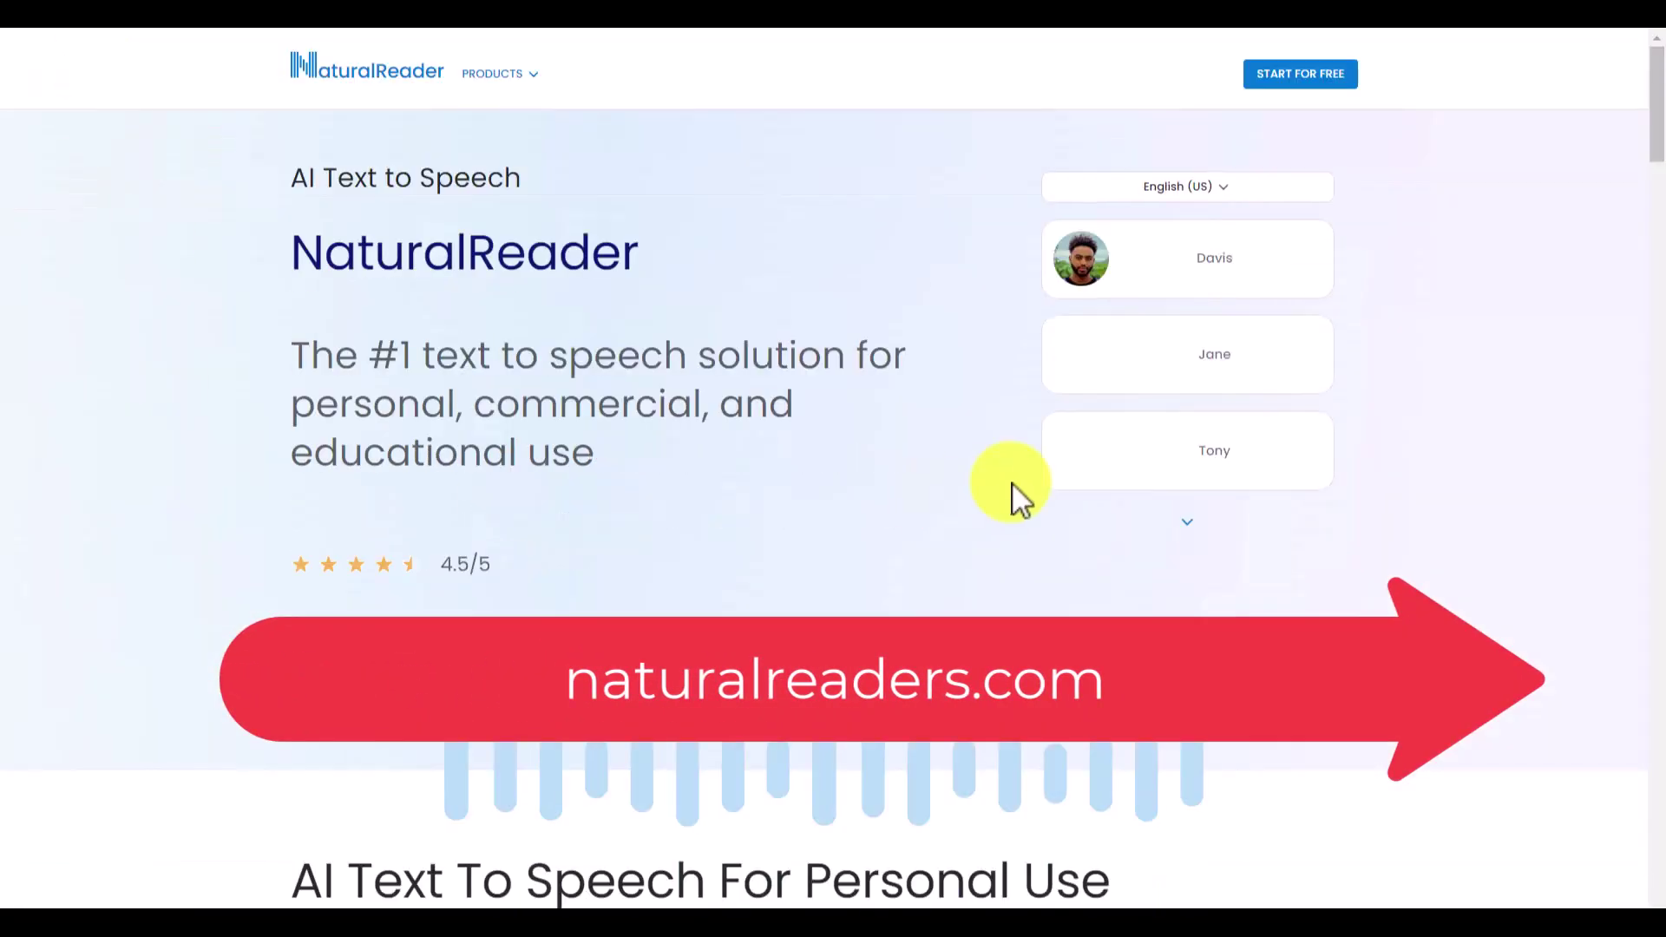
click(1295, 76)
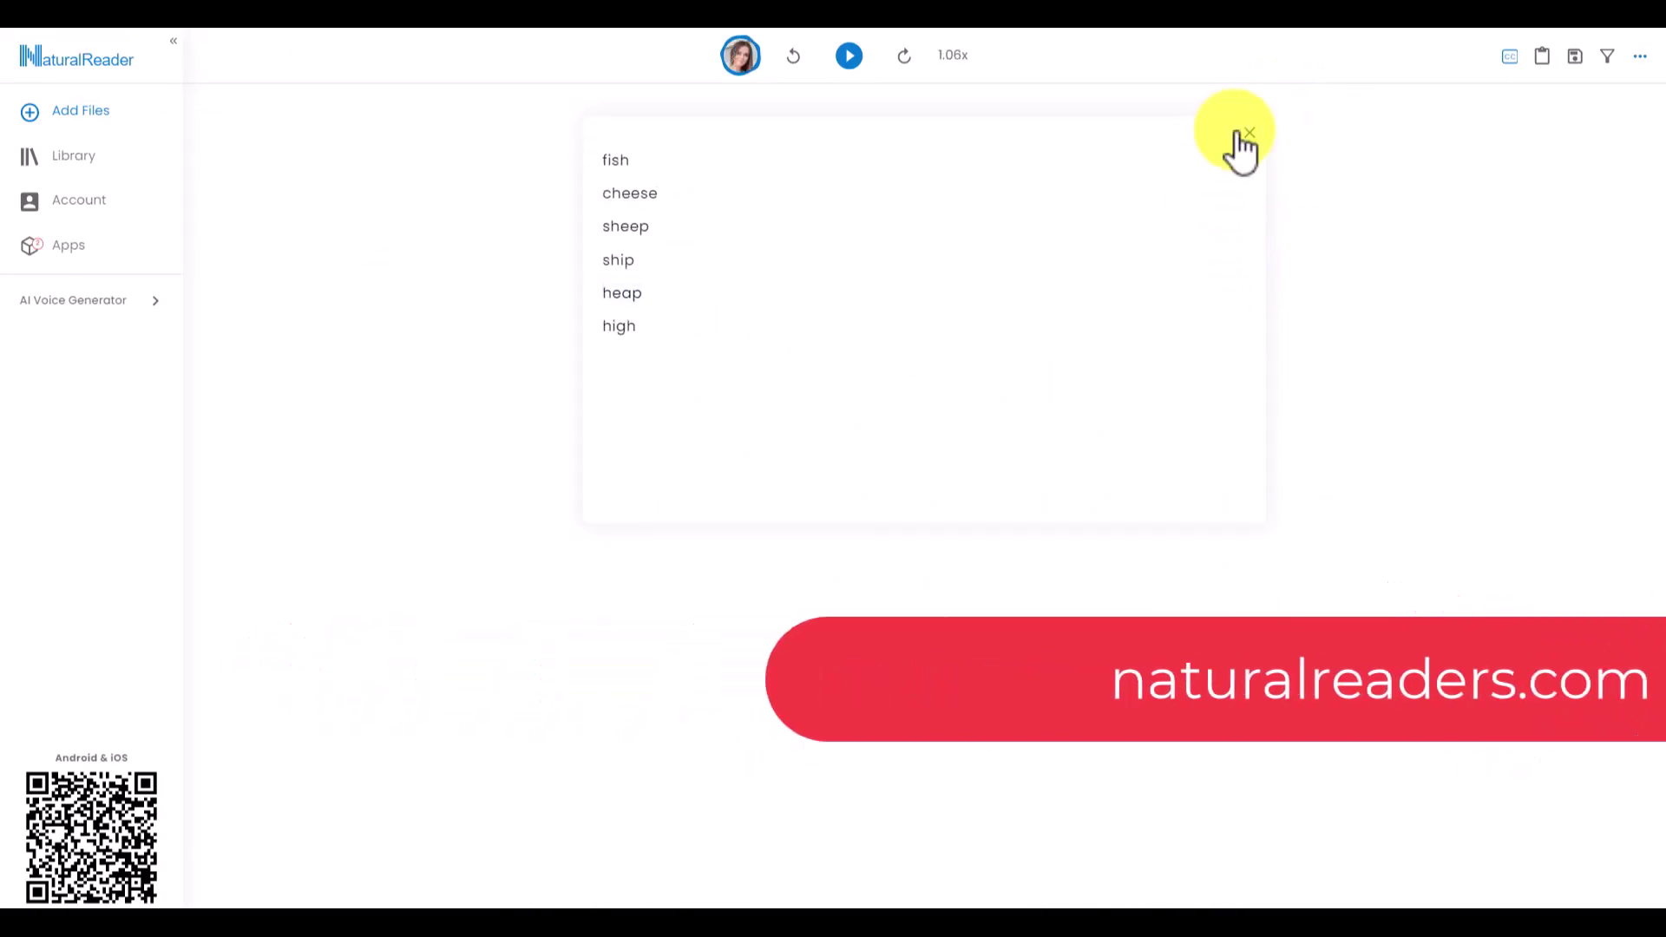
click(1249, 133)
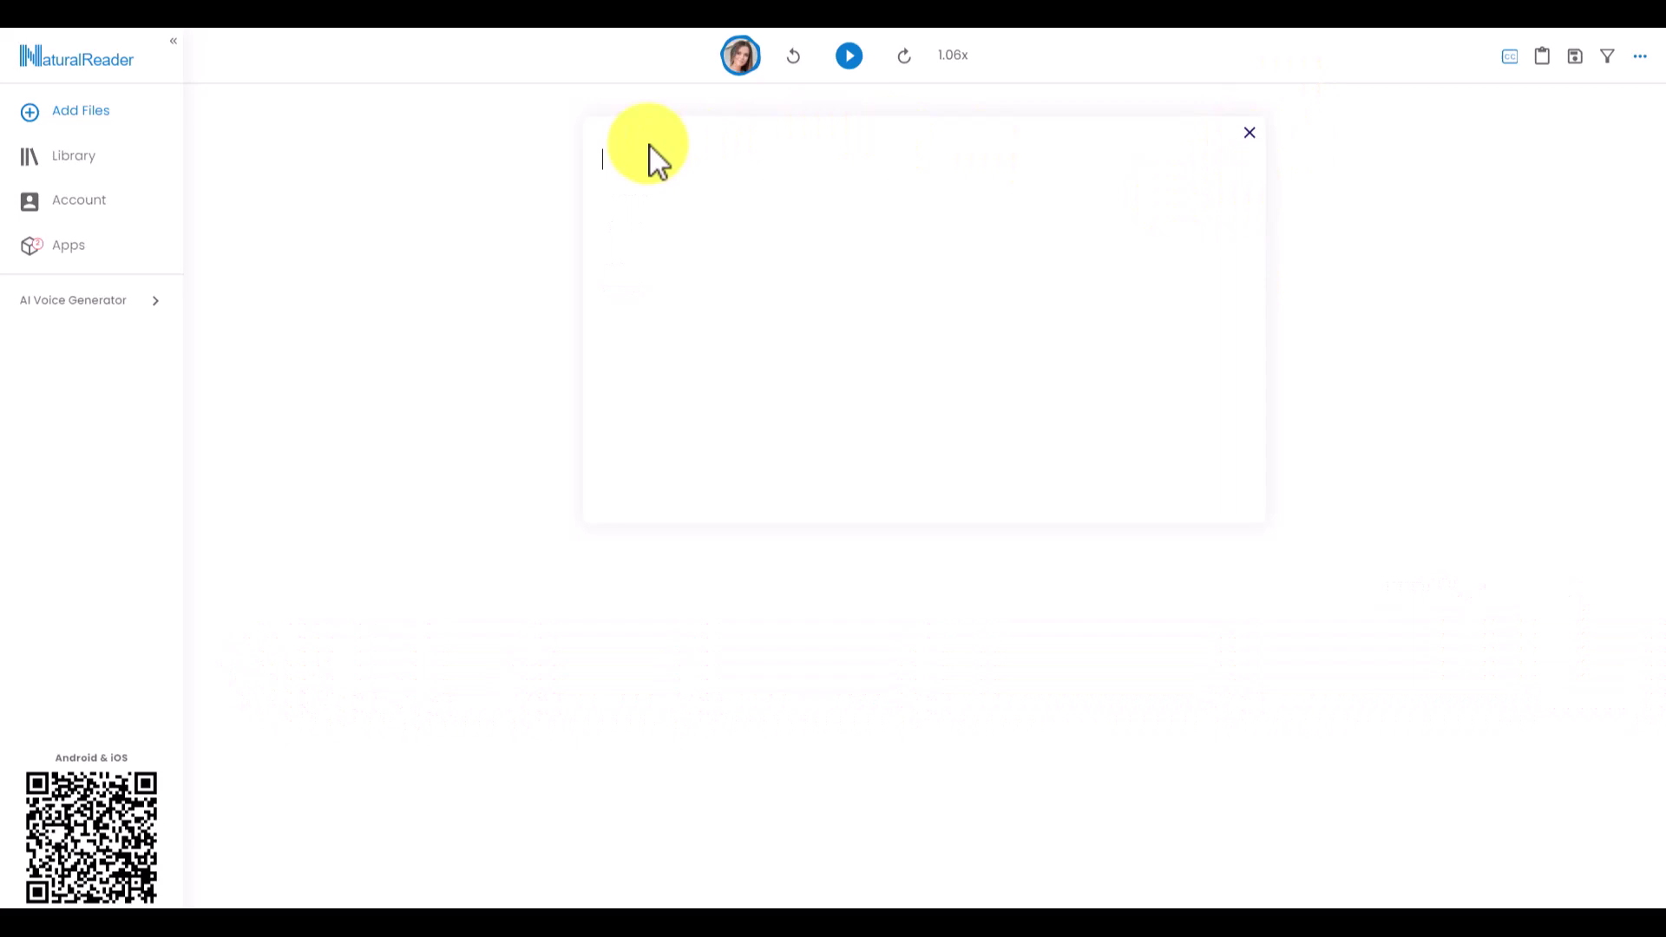
Change the voice language to Polish and pick the AI voice Marek.
click(743, 61)
click(892, 100)
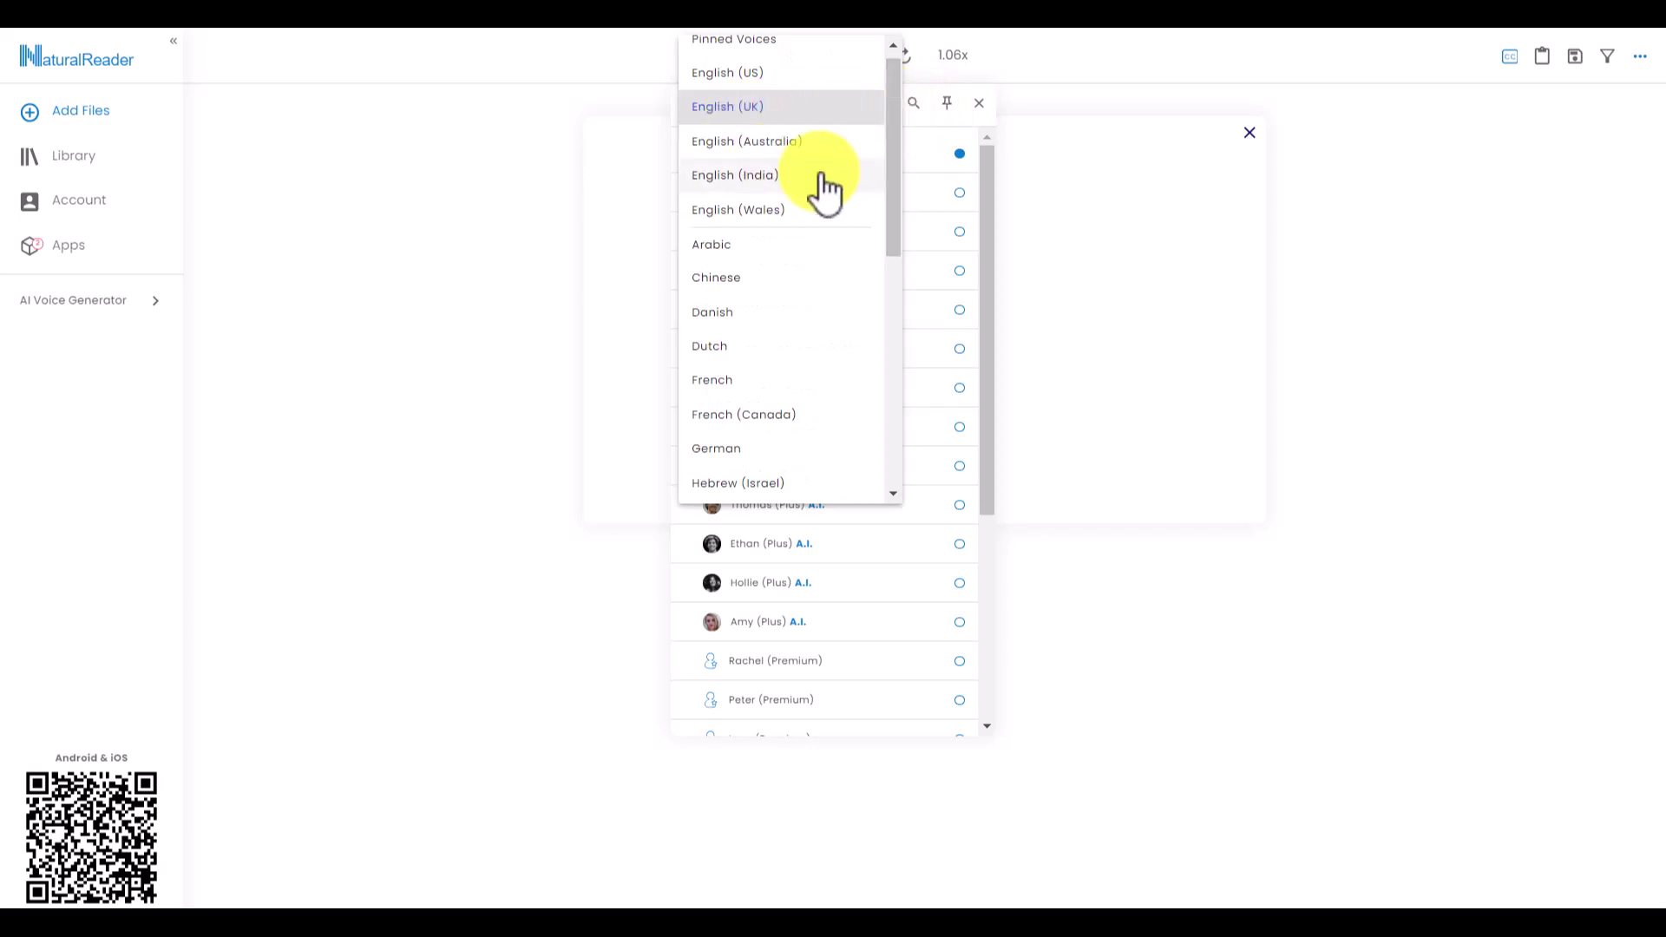
drag(892, 206, 924, 384)
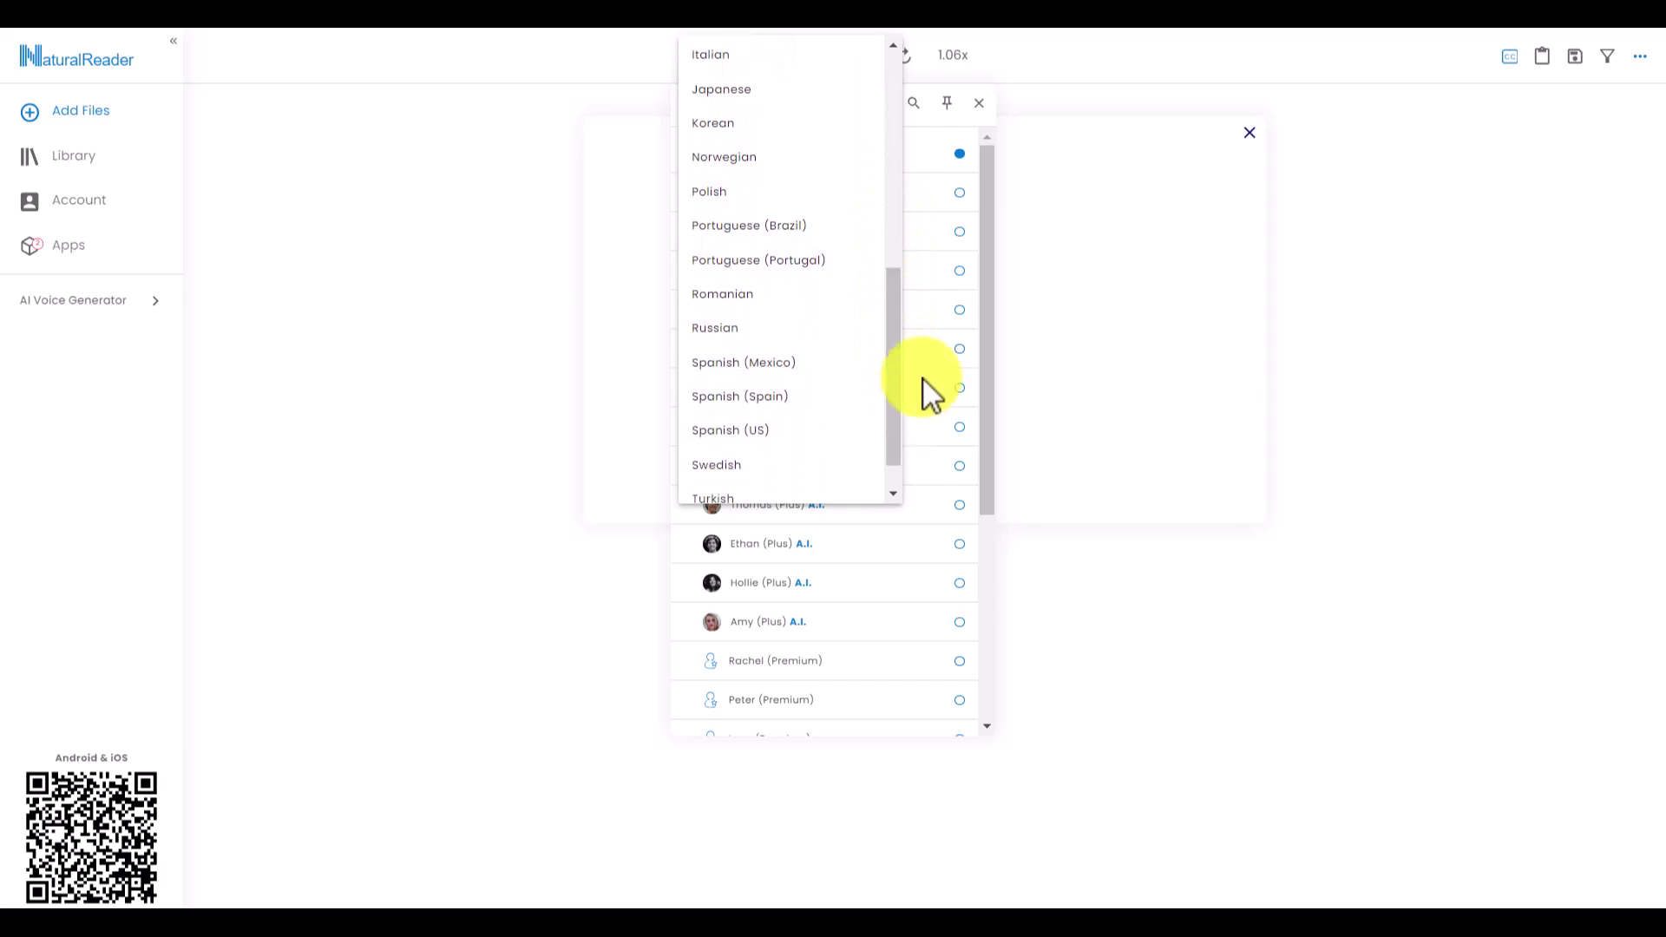
click(717, 193)
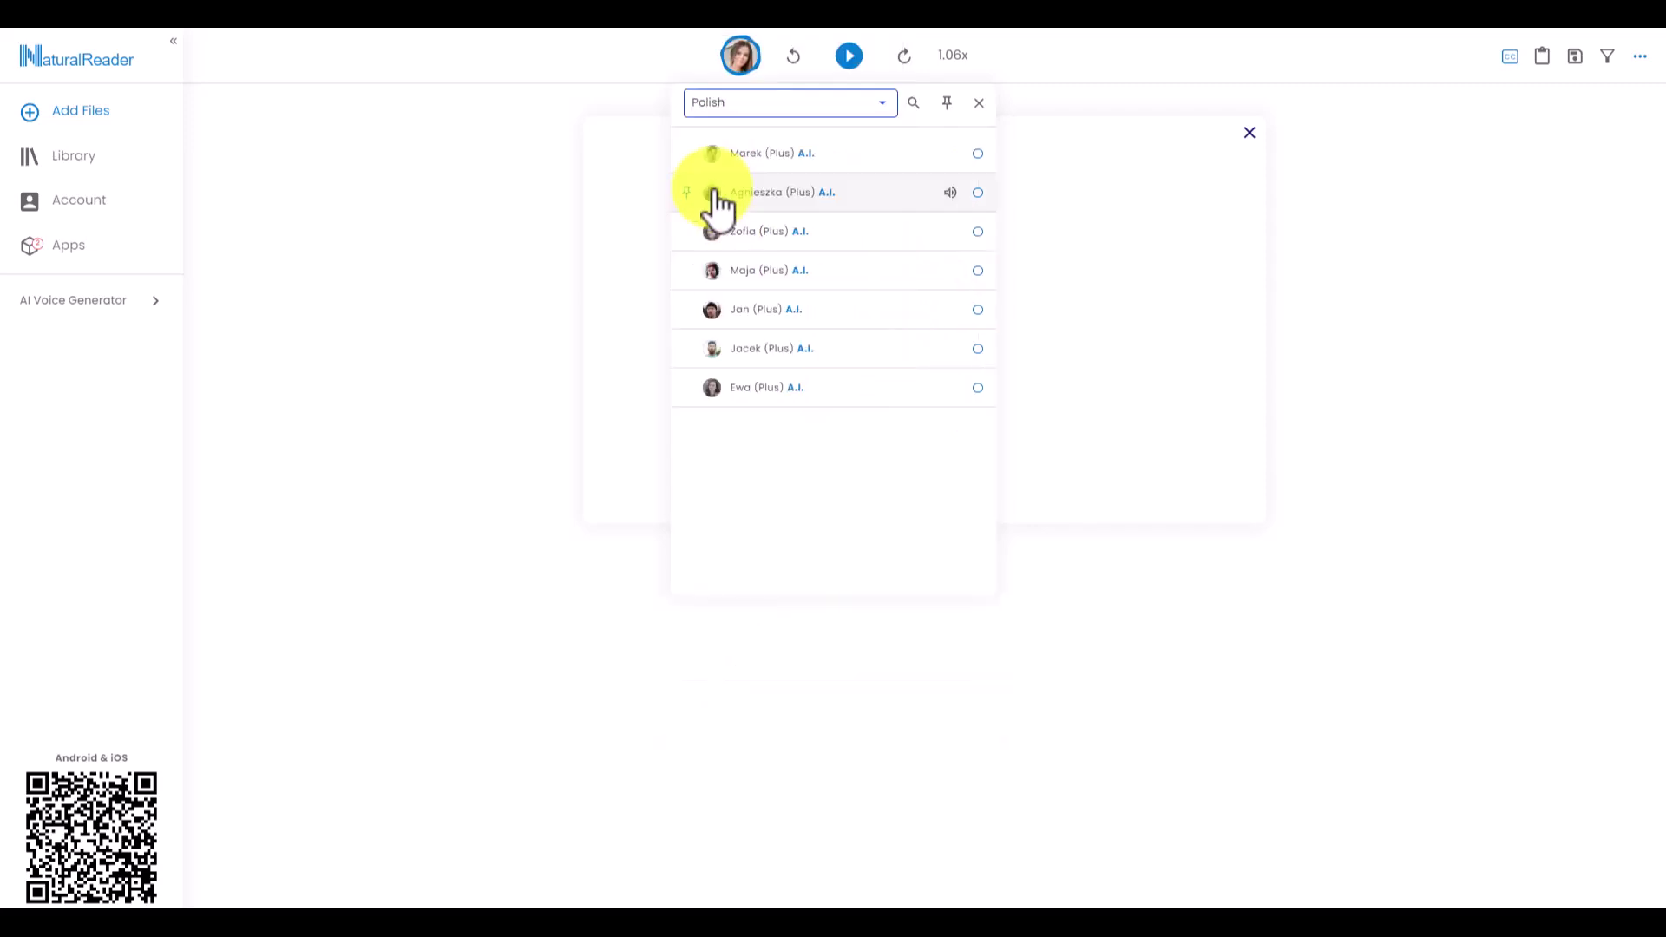
click(750, 169)
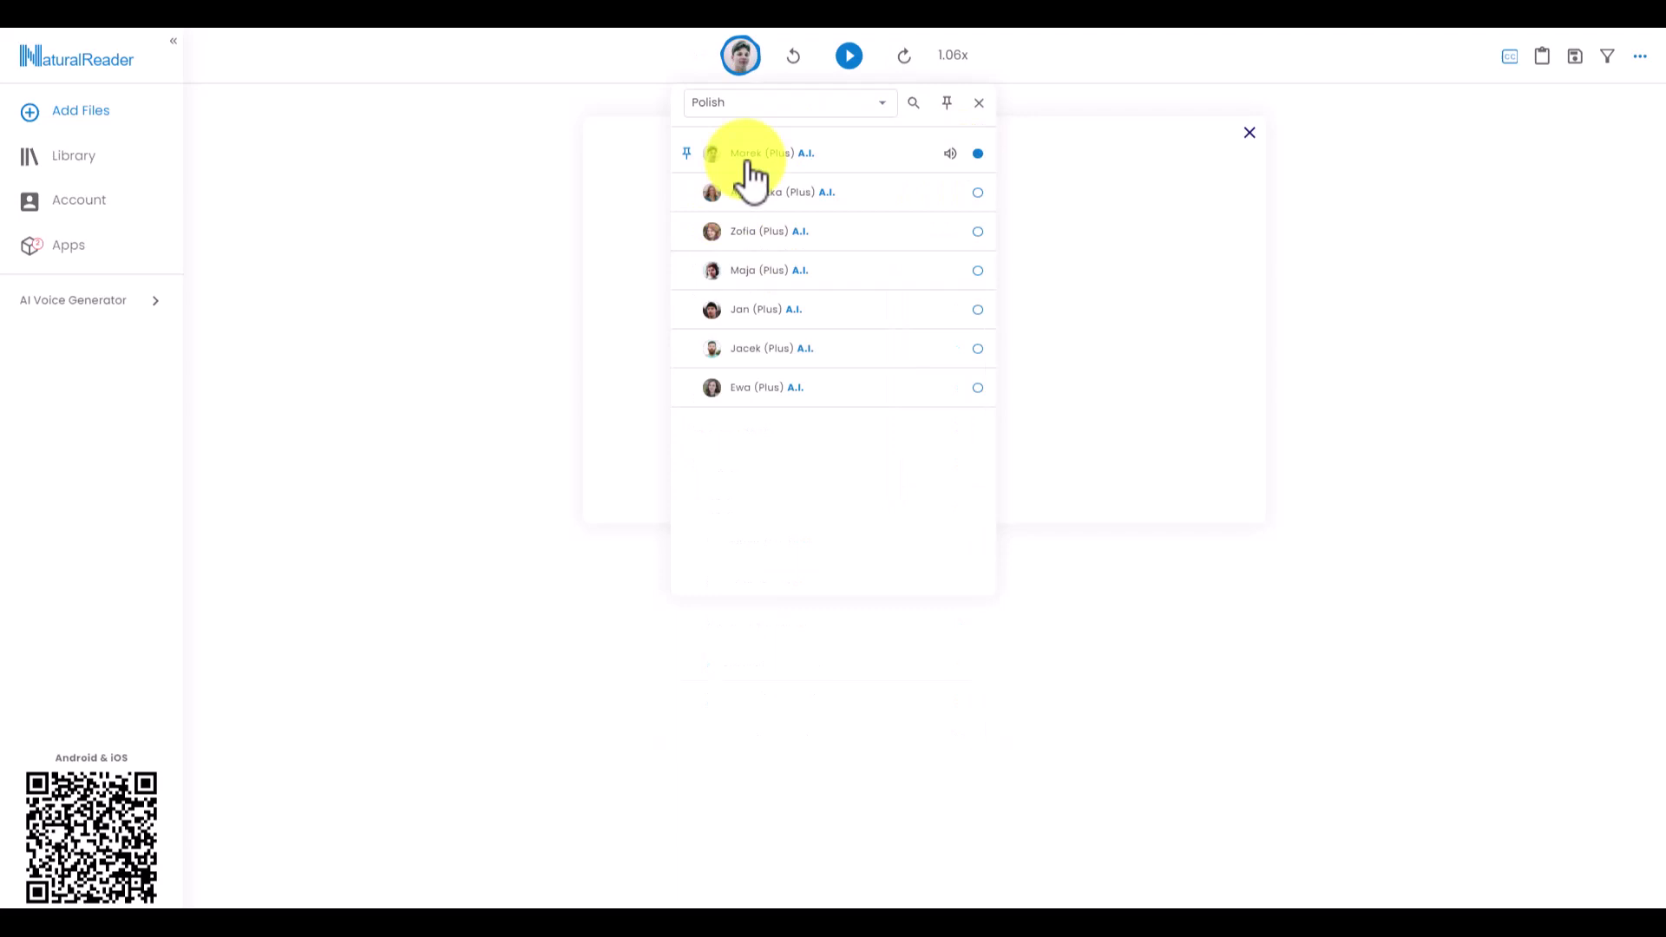
Paste the Polish story into the text box and start reading it aloud.
click(1189, 343)
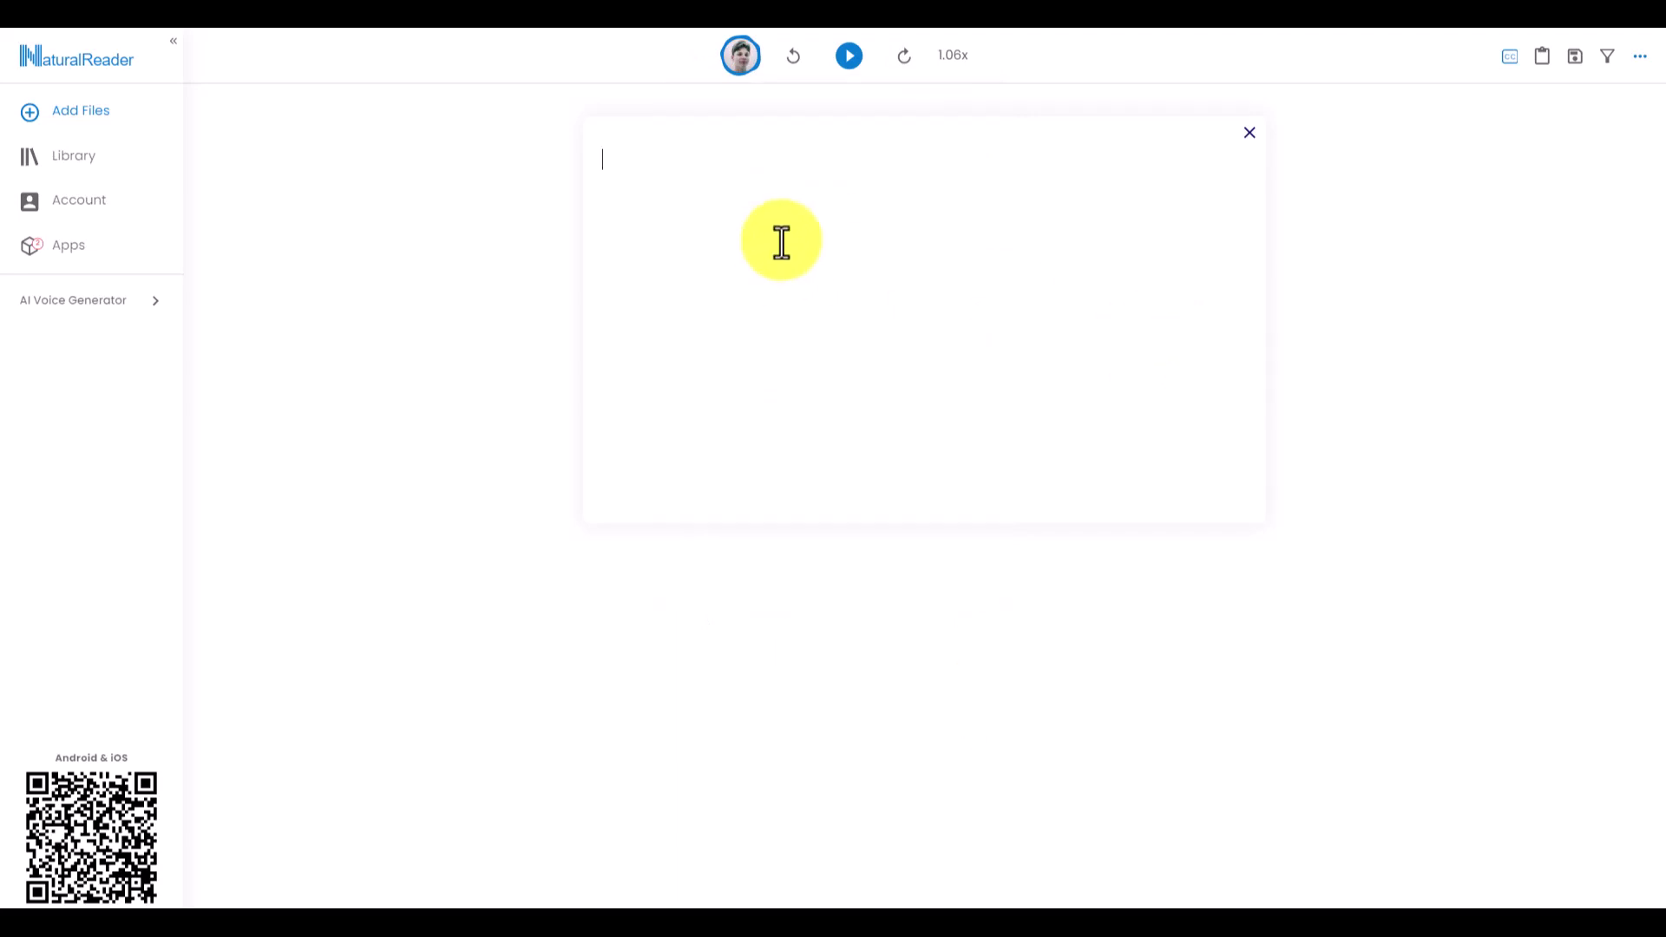
text(Zimno w moim rodzinnym kraju było już zbyt uciążliwe, dlatego postanowiłem spędzić wakacje w Polsce. Chciałem poznać piękno tego kraju i cieszyć się słoneczną pogodą. Moja podróż rozpoczęła się w Krakowie. Byłem zachwycony urokiem starego miasta i przepięknym Rynkiem Głównym. Spacerowałem po wąskich uliczkach, próbując tradycyjnych polskich potraw. Pyszne pierogi i kiełbasa były moimi ulubionymi daniami. Następnie udałem się do Gdańska, aby zobaczyć słynny port nad Bałtykiem. Spacerując po nabrzeżu, podziwiałem wysokie żurawie portowe i pięknie odrestaurowane kamienice. Odwiedziłem również Muzeum Solidarności, gdzie dowiedziałem się więcej o historii Polski i jej walki o wolność. Po kilku dniach w Gdańsku, postanowiłem odpocząć na plaży w Sopocie. Pogoda była niesamowita, słońce świeciło przez cały dzień. Leżąc na piasku i słuchając szumu fal, poczułem się całkowicie zrelaksowany. Kolejnym przystankiem był Warszawa, stolica Polski. Zwiedziłem Zamek Królewski i Starówkę, zadmuchiwałem wiele świec na Pomniku Bohaterów Getta, a także spacerowałem nad brzegiem Wisły. Miasto było pełne życia i kultury. Podsumowując, moje wakacje w Polsce były niezapomniane. Poznałem wiele ciekawych miejsc, delektując się wspaniałą pogodą i przepysznym jedzeniem. Z pewnością wrócę tu kiedyś, aby odkryć jeszcze więcej tajemnic tego pięknego kraju.)
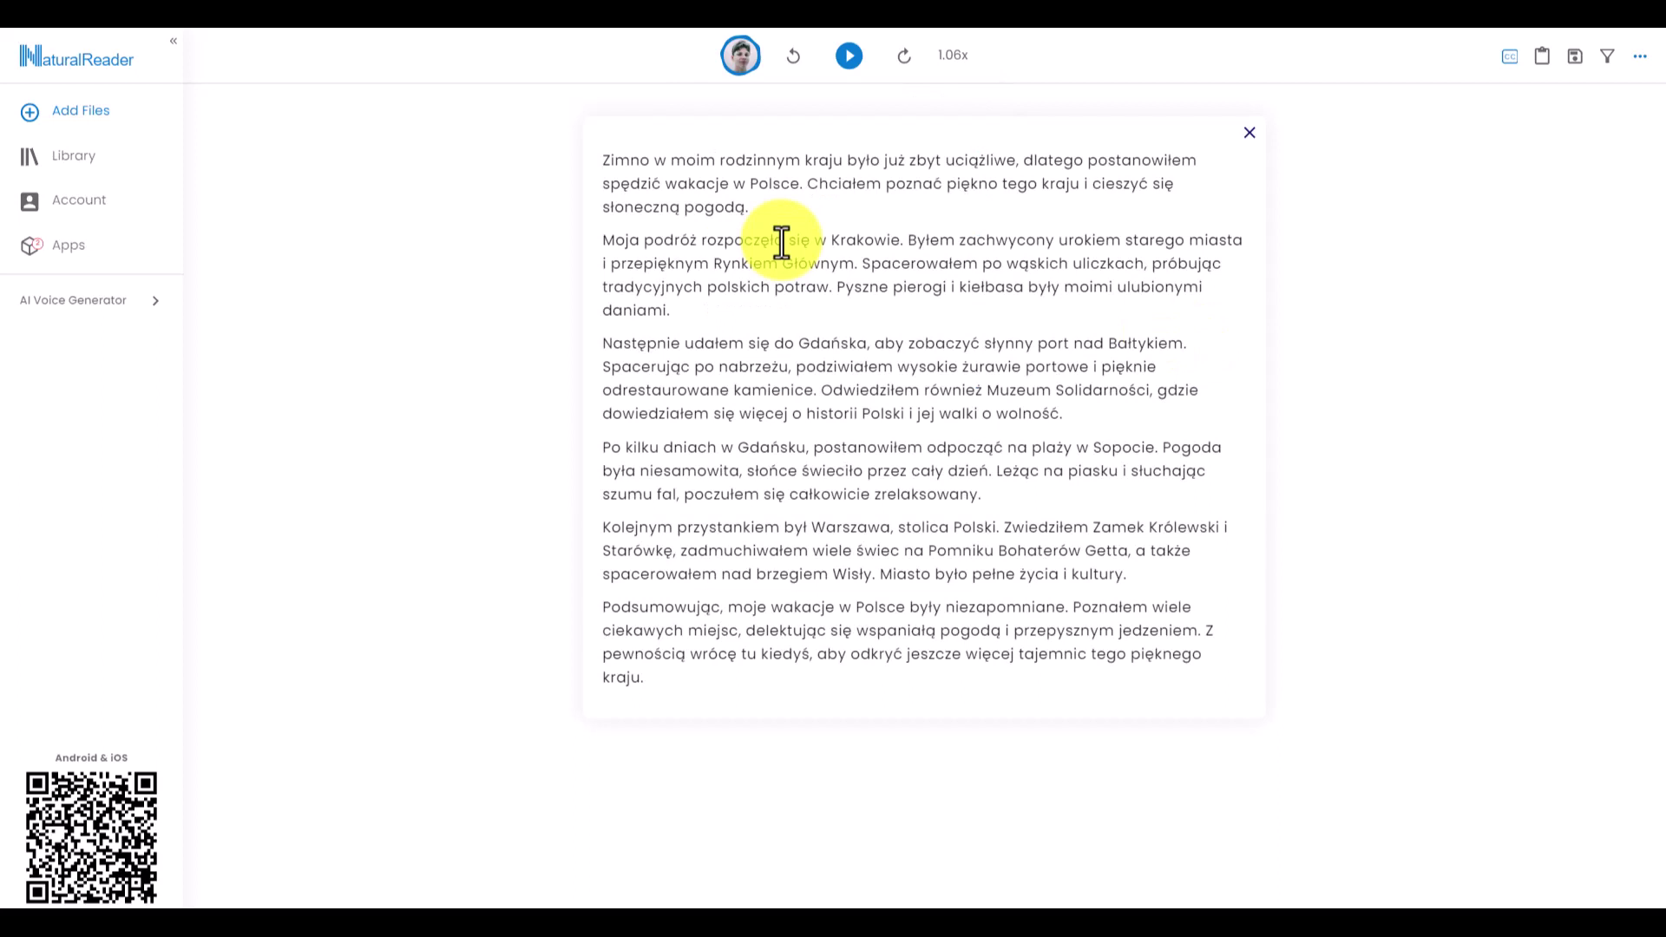
click(850, 57)
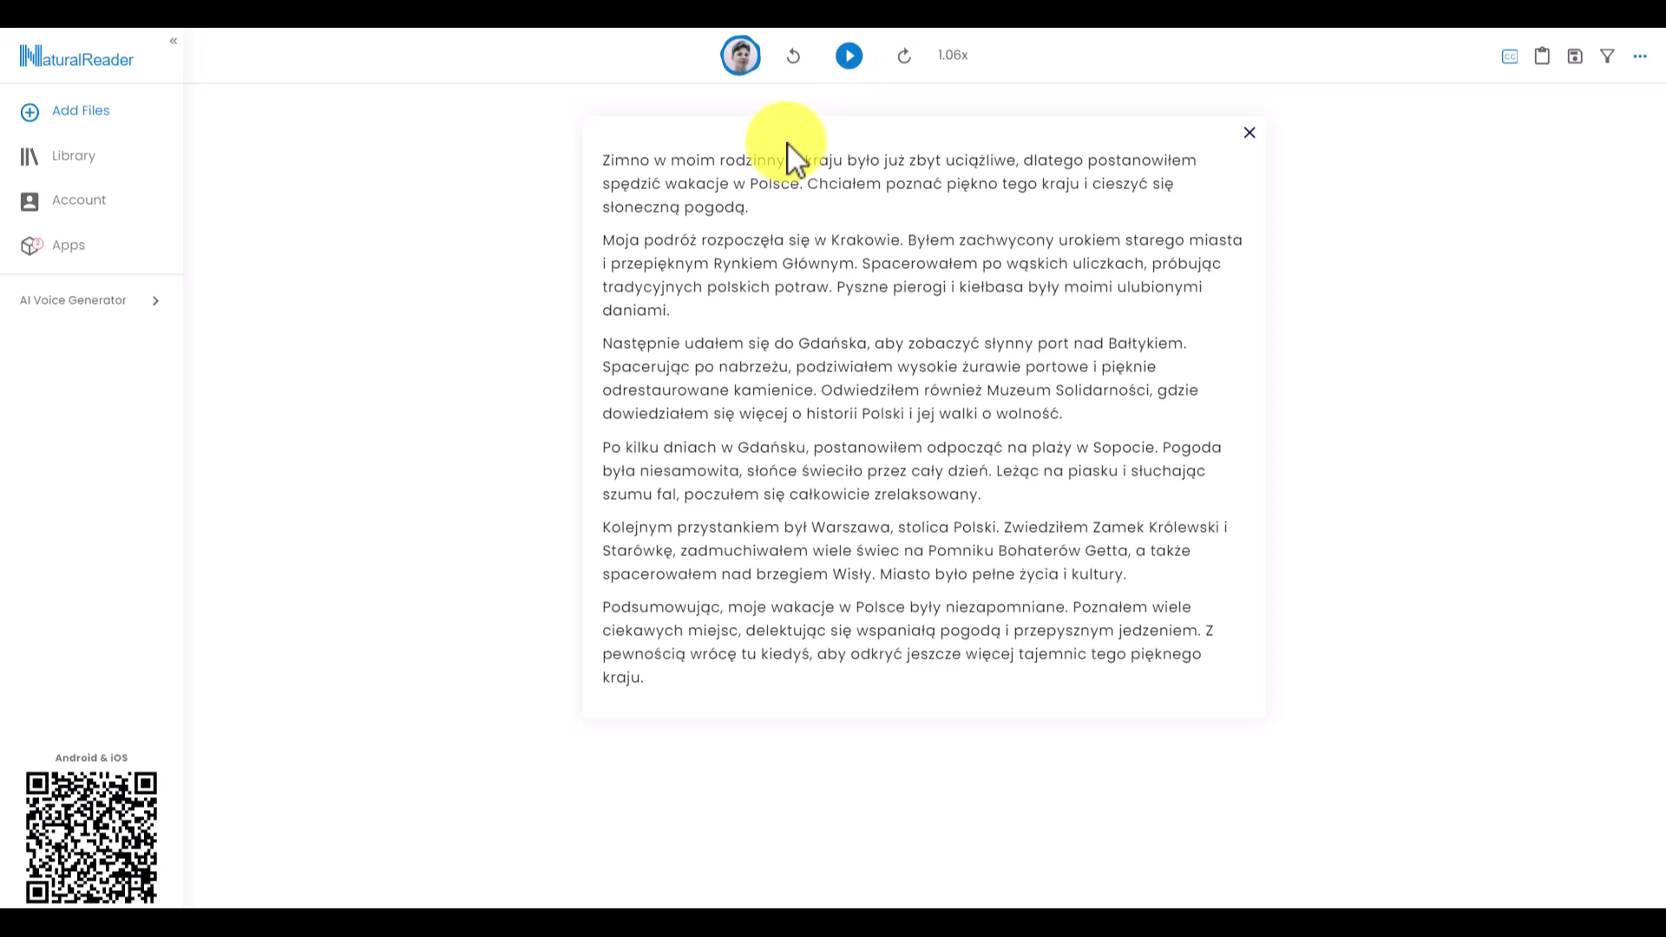
click(853, 57)
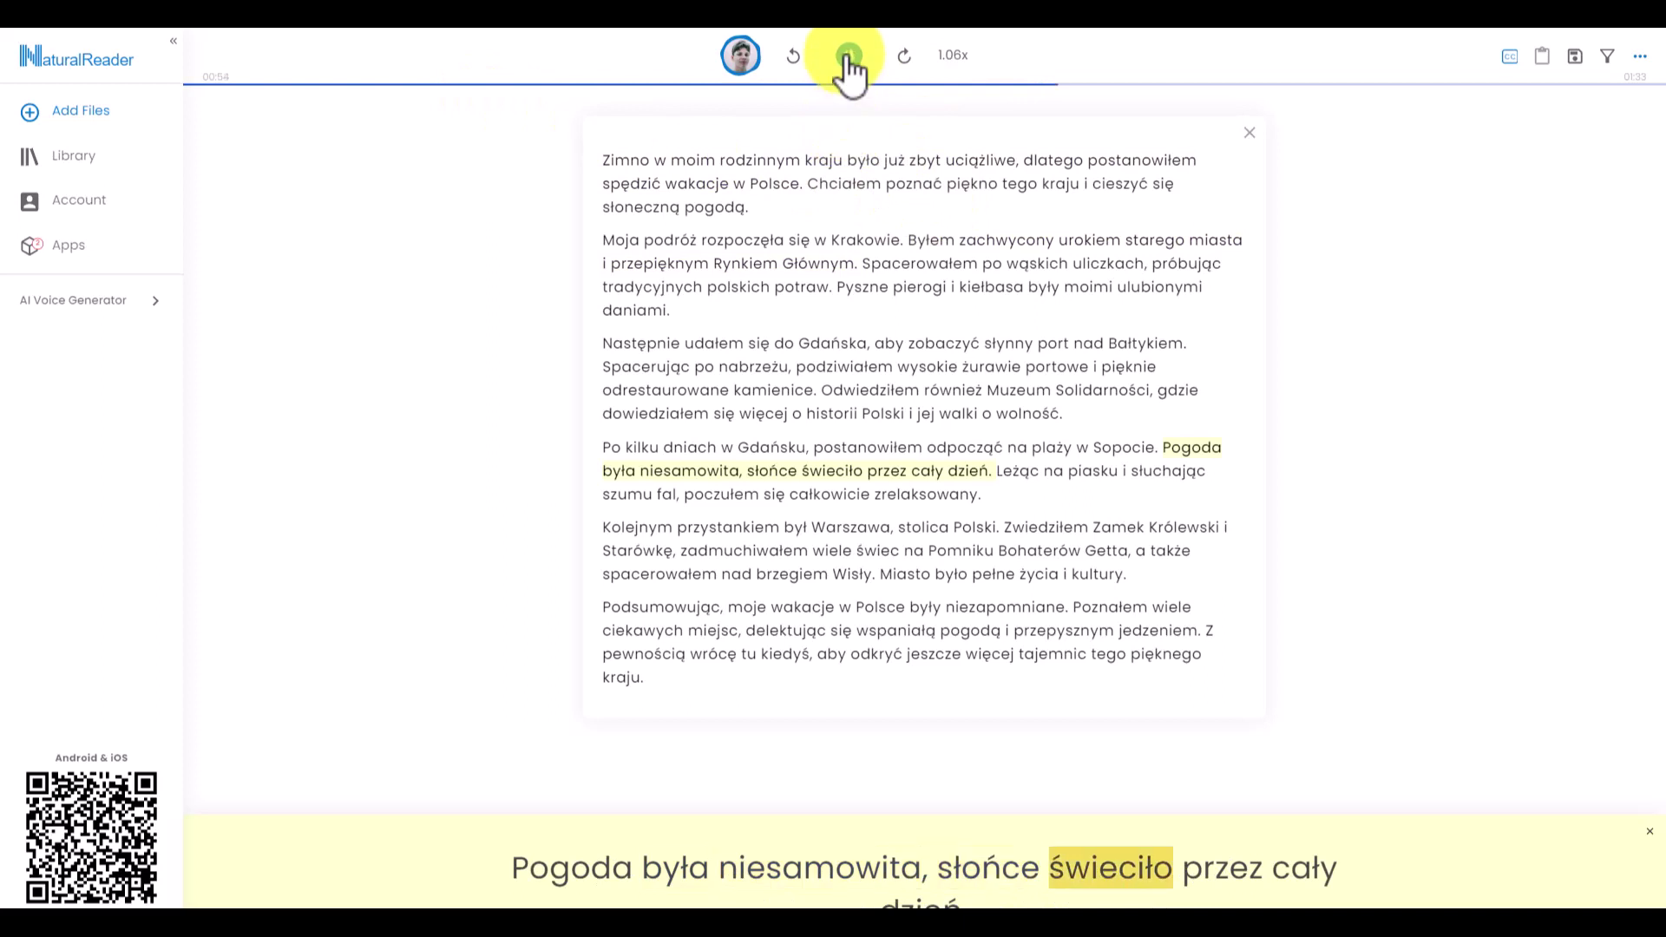
Pause and resume the reading, then rewind twice to replay an earlier sentence.
click(854, 56)
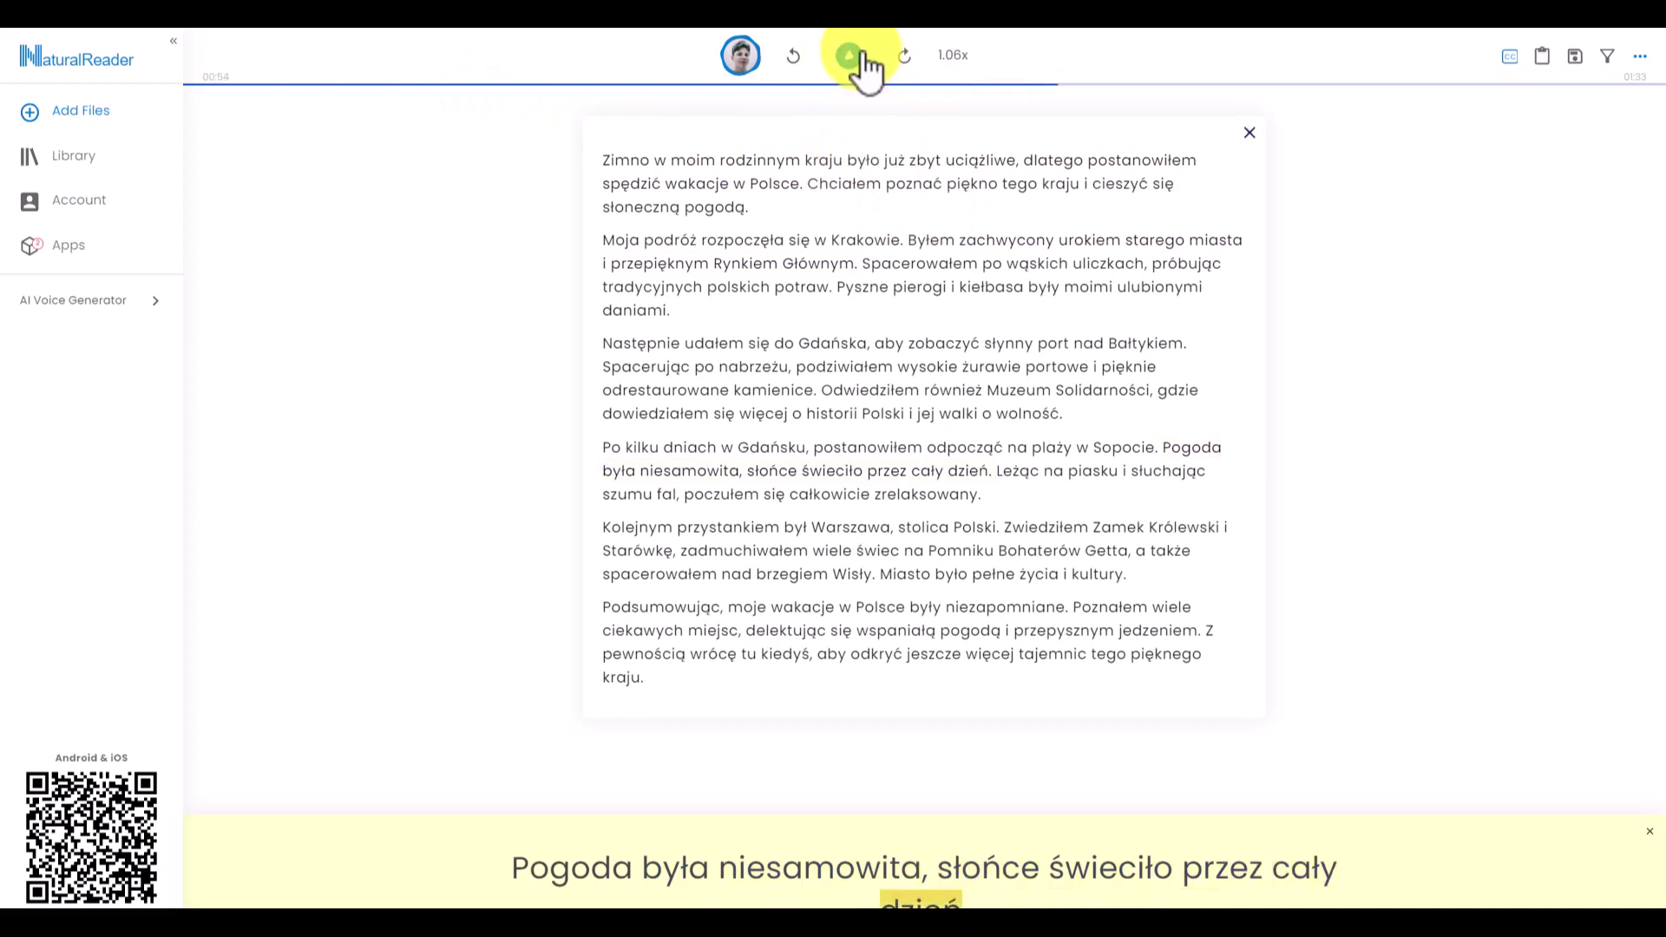
click(853, 59)
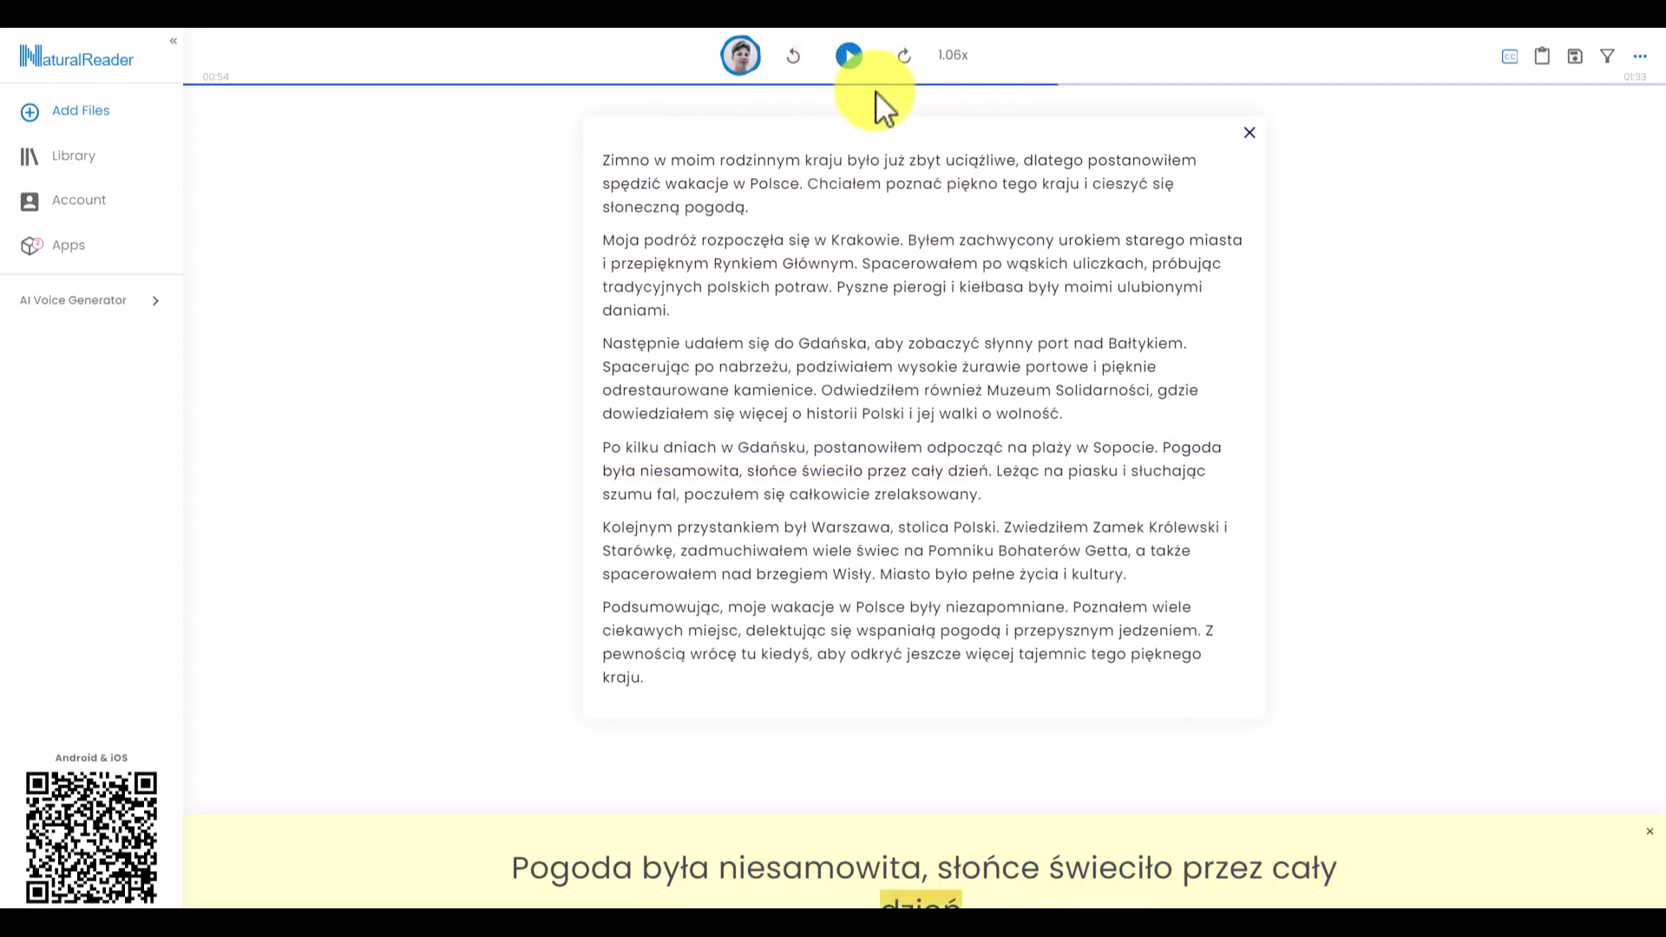
click(794, 57)
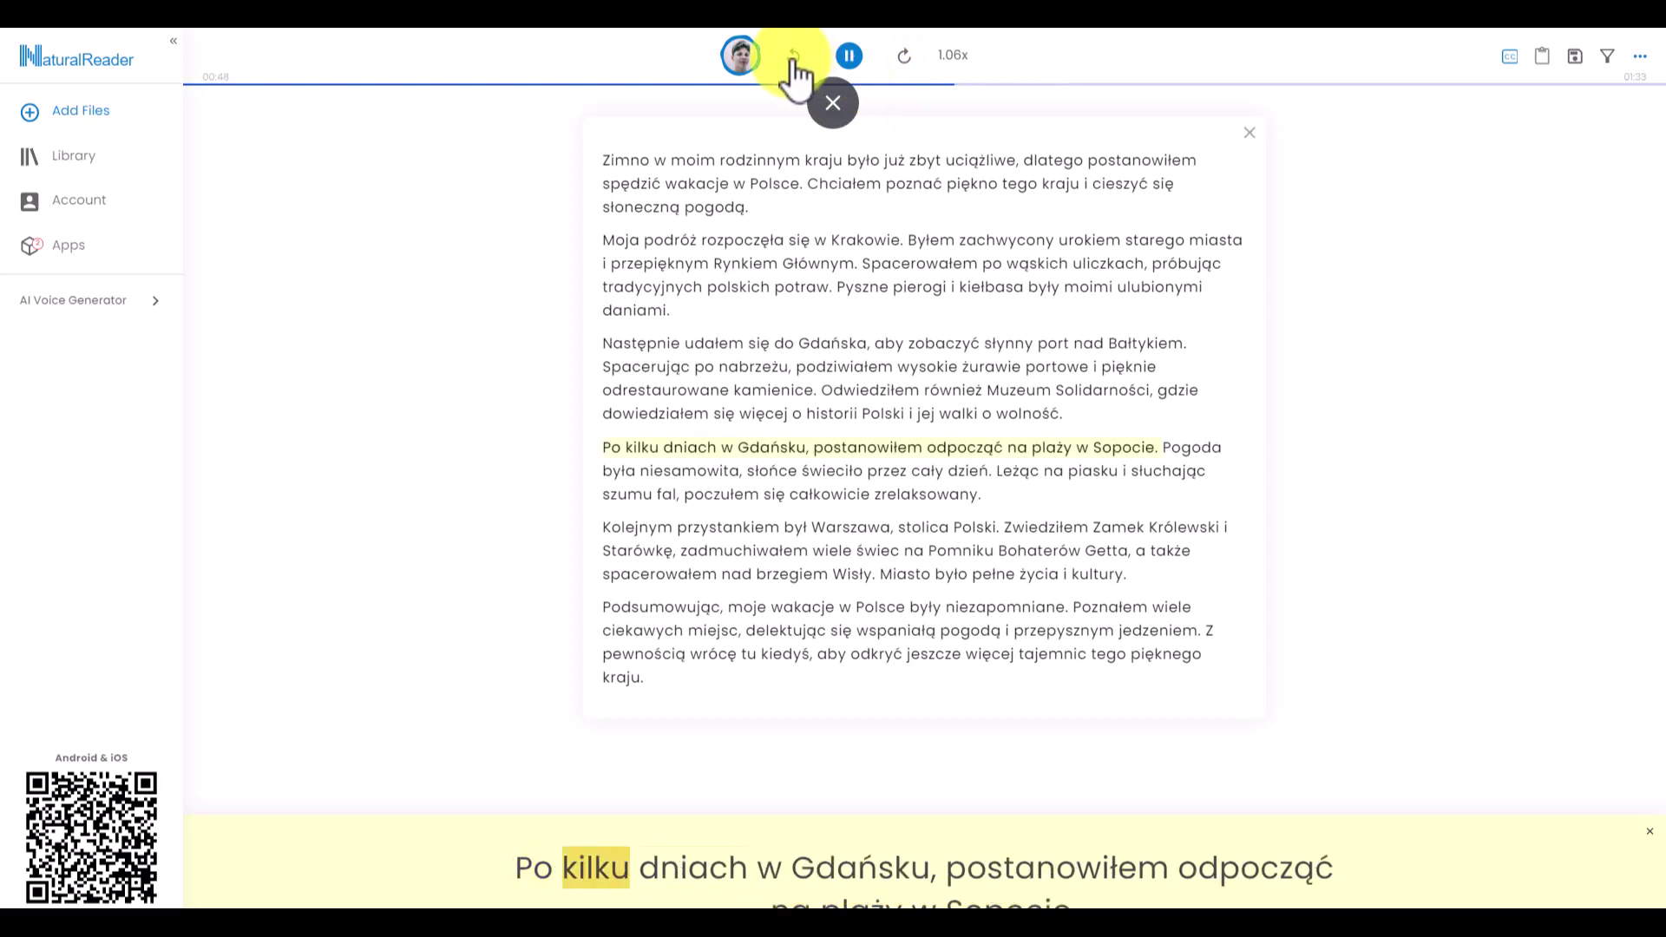
click(795, 59)
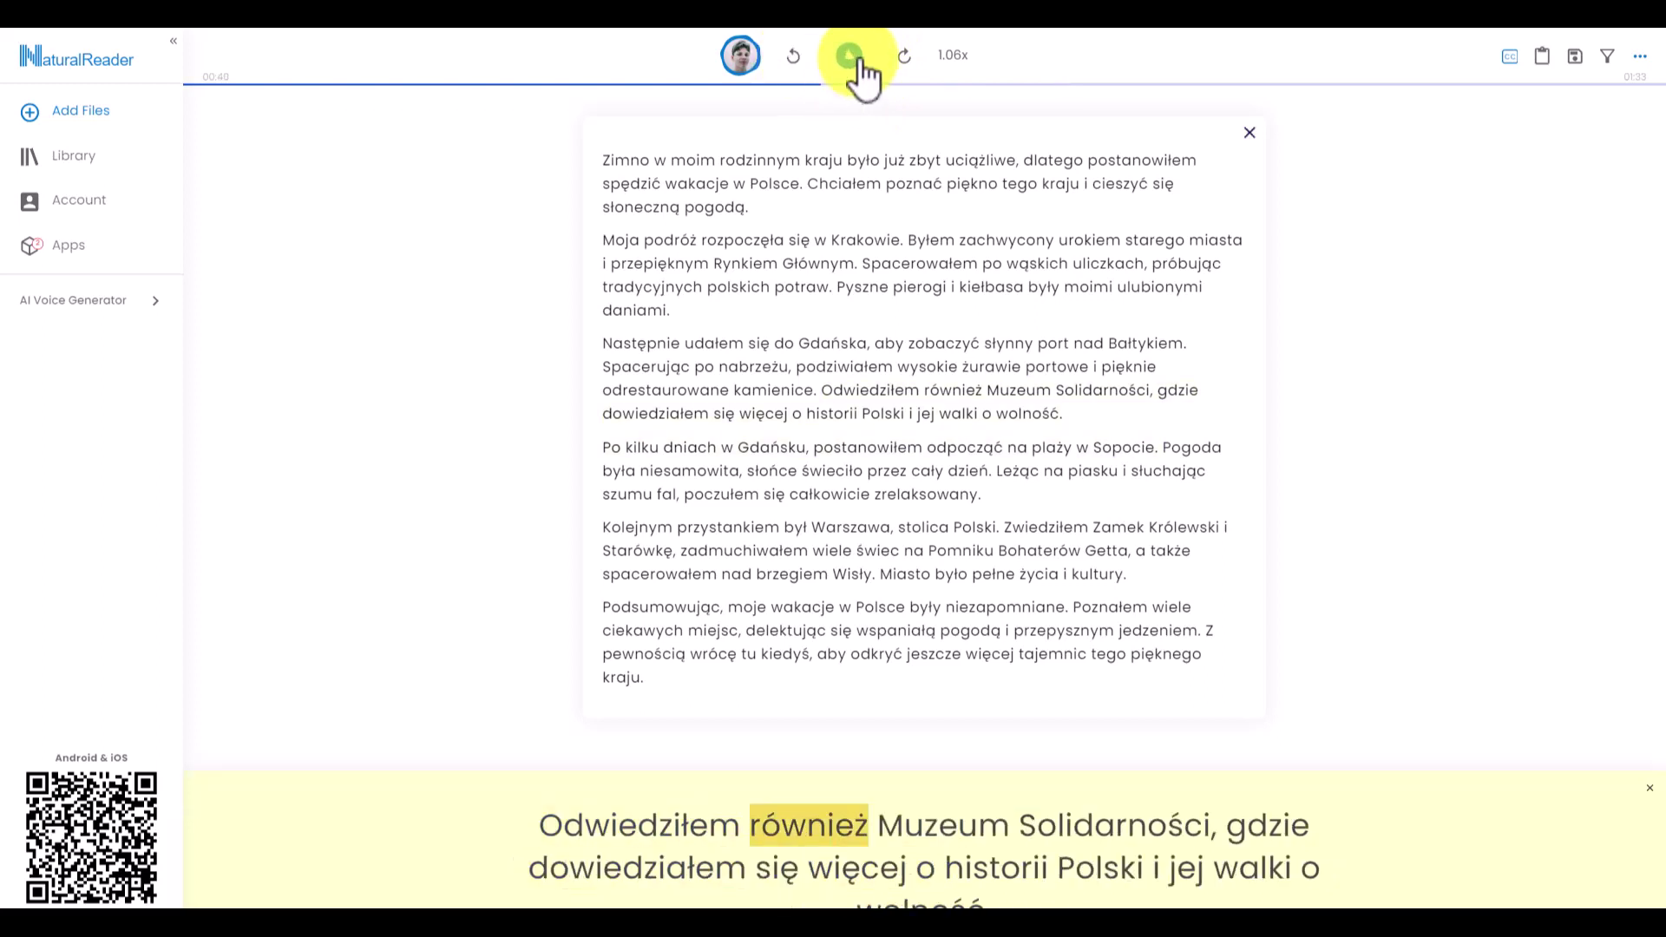
Open the Select Speed options showing 1.06x (190 WPM).
click(953, 59)
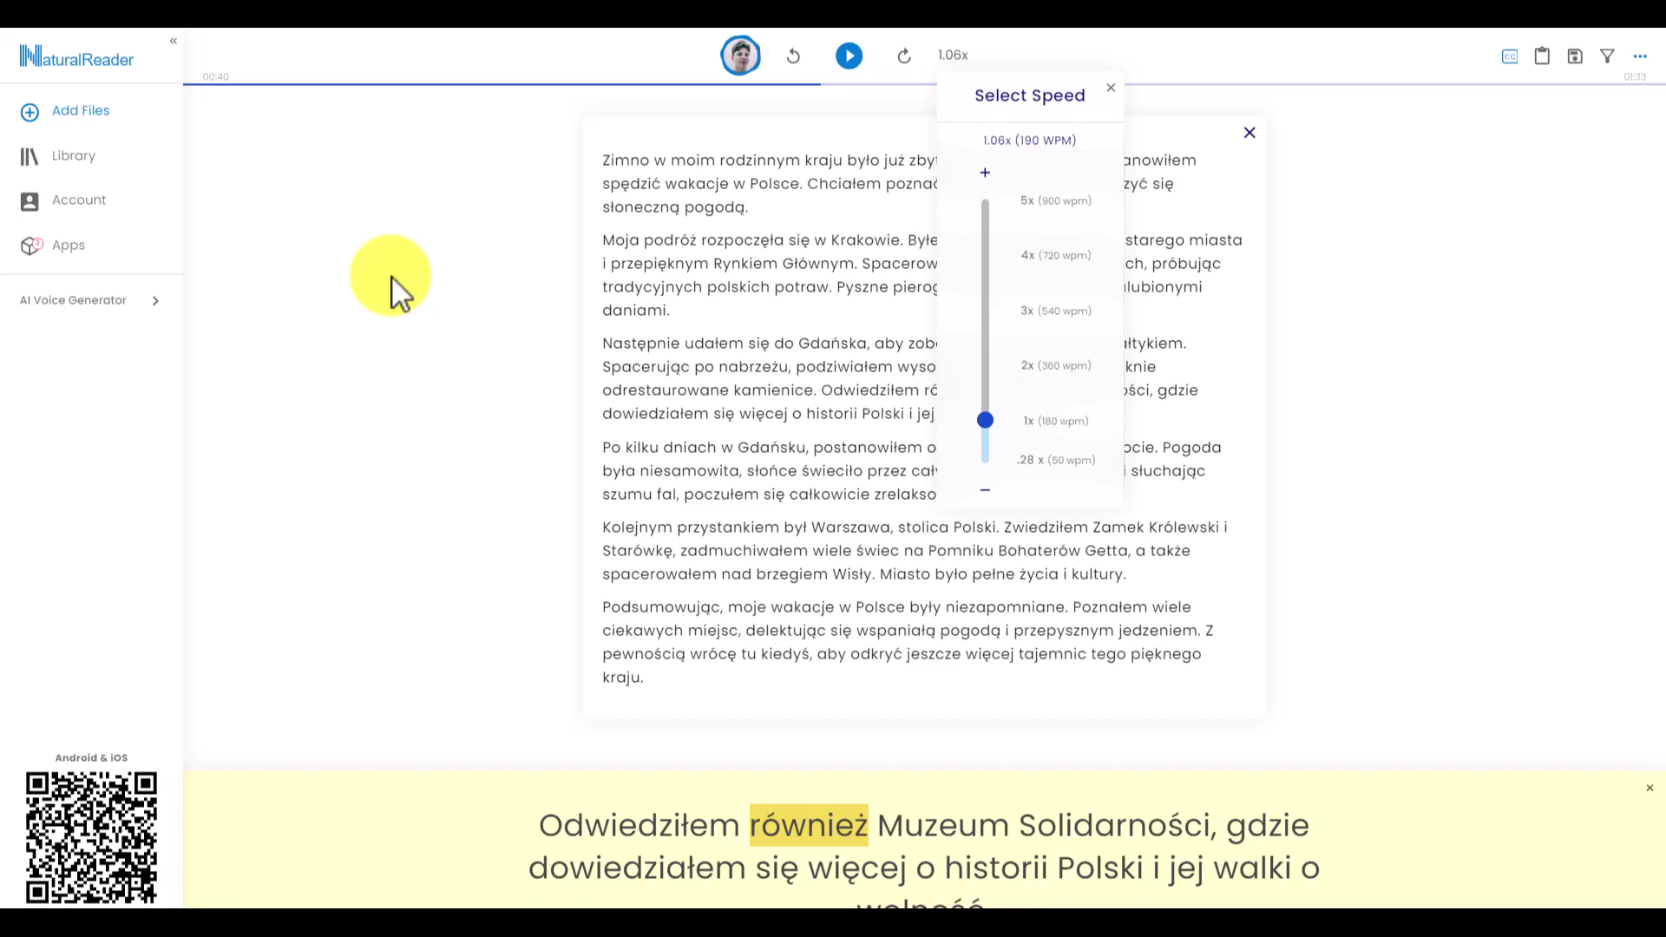
Dismiss the Select Speed popup, keeping the speed at 1.06x.
click(1446, 226)
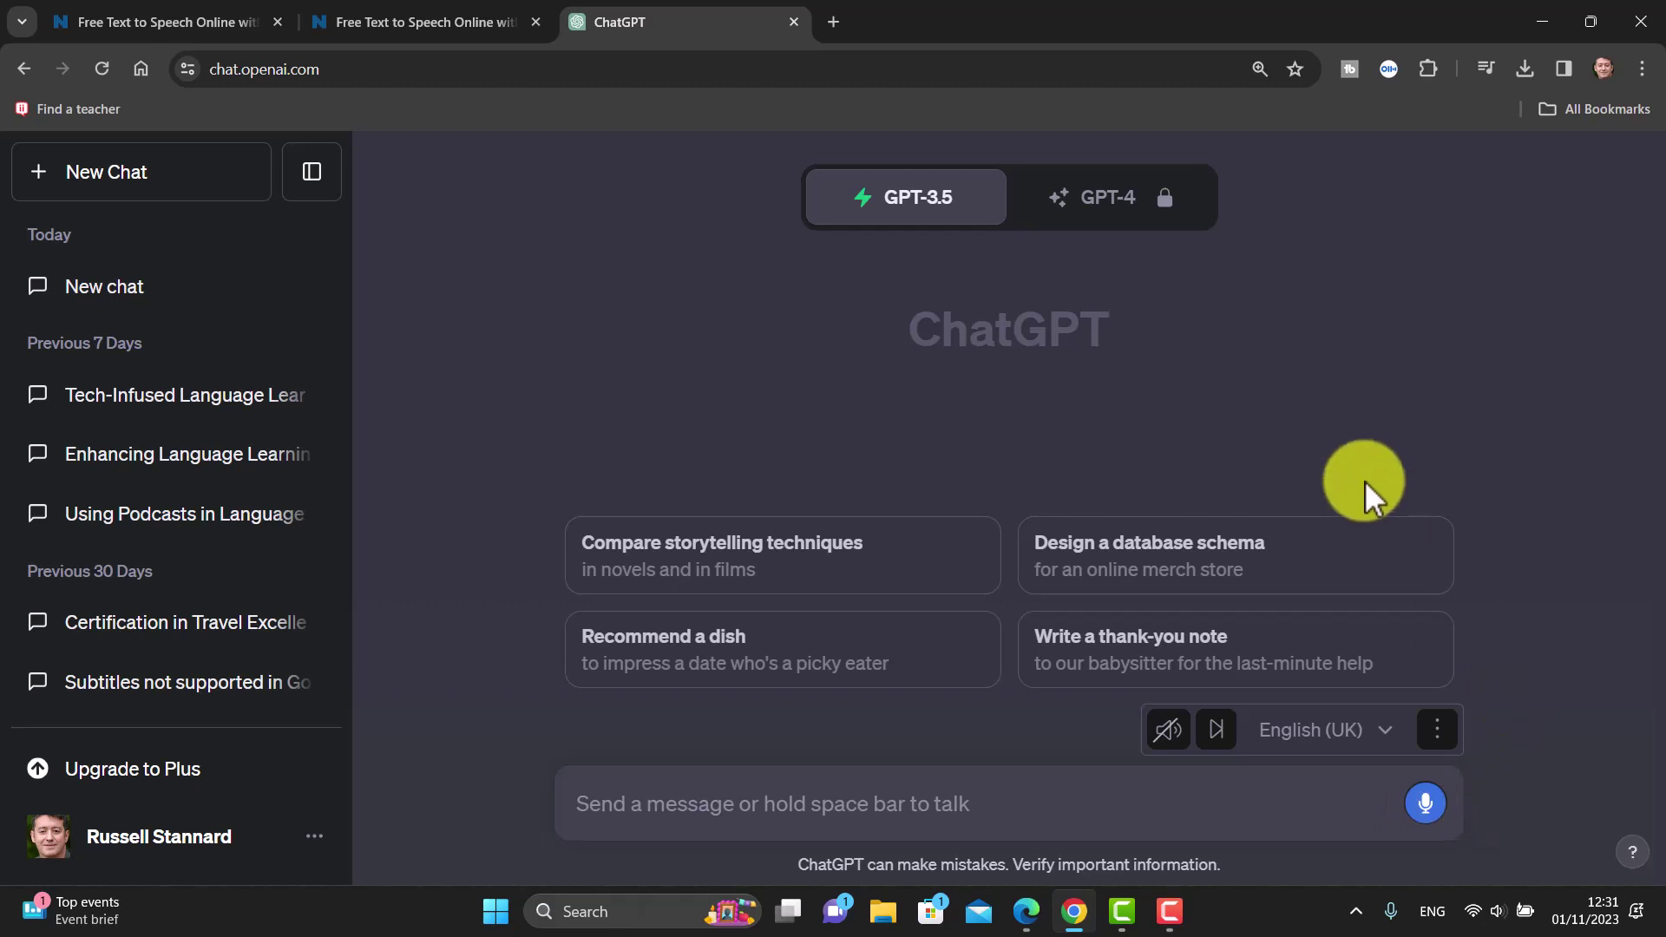
Dictate and send a request for an A2 English story about a holiday in Poland.
click(1428, 803)
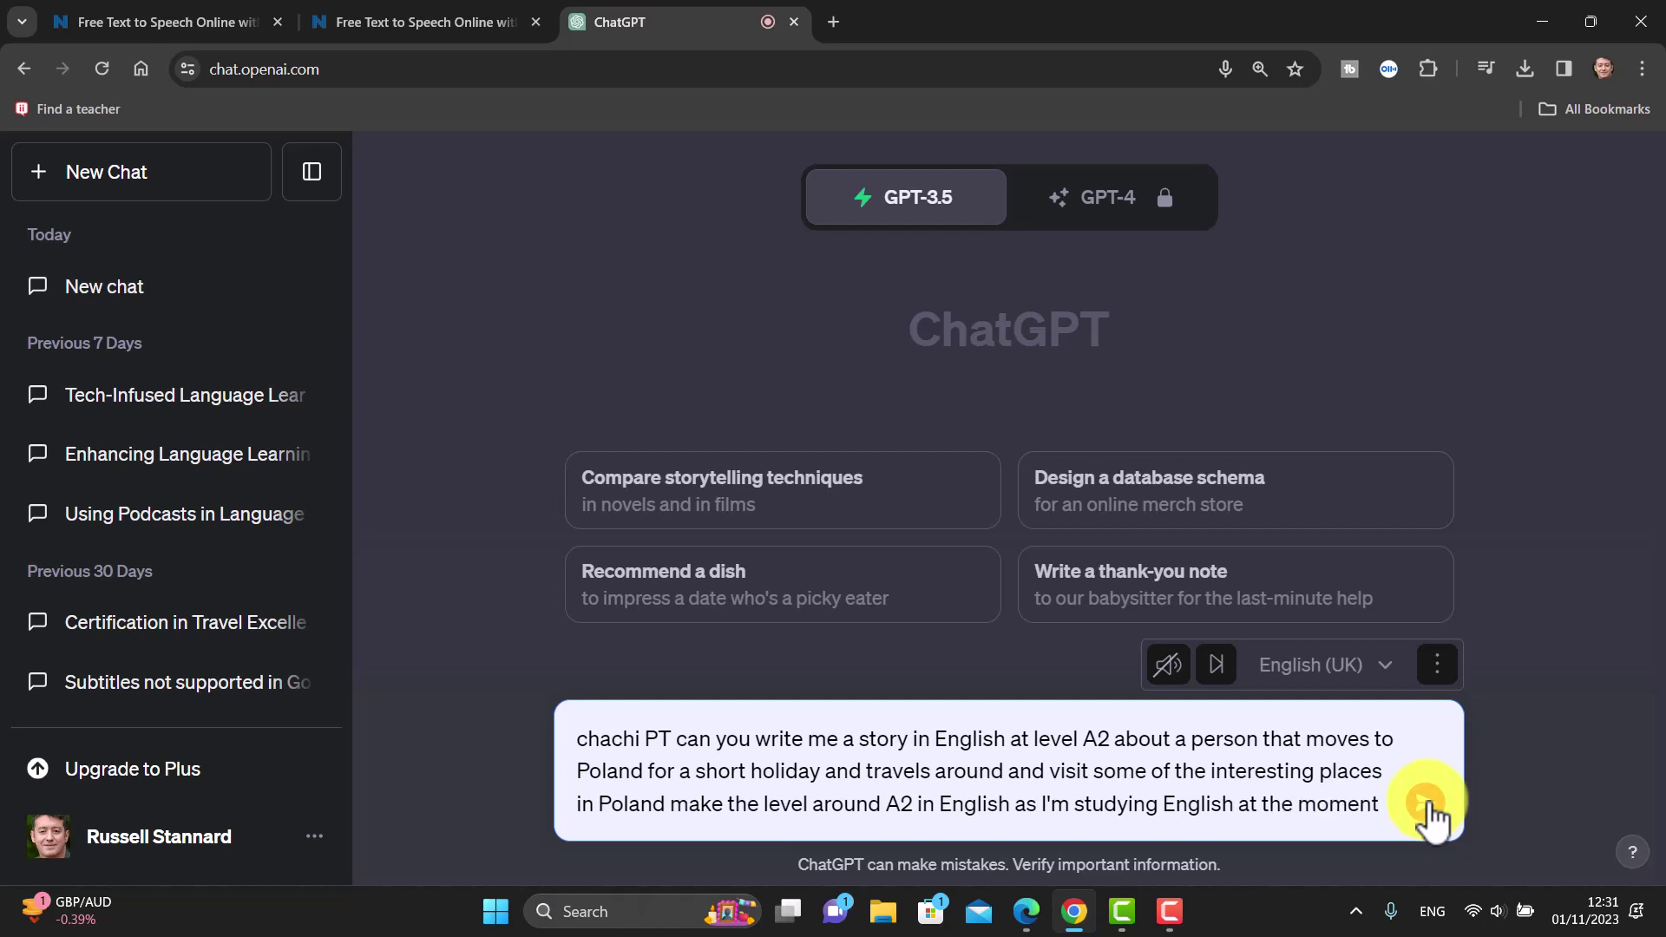
click(1426, 803)
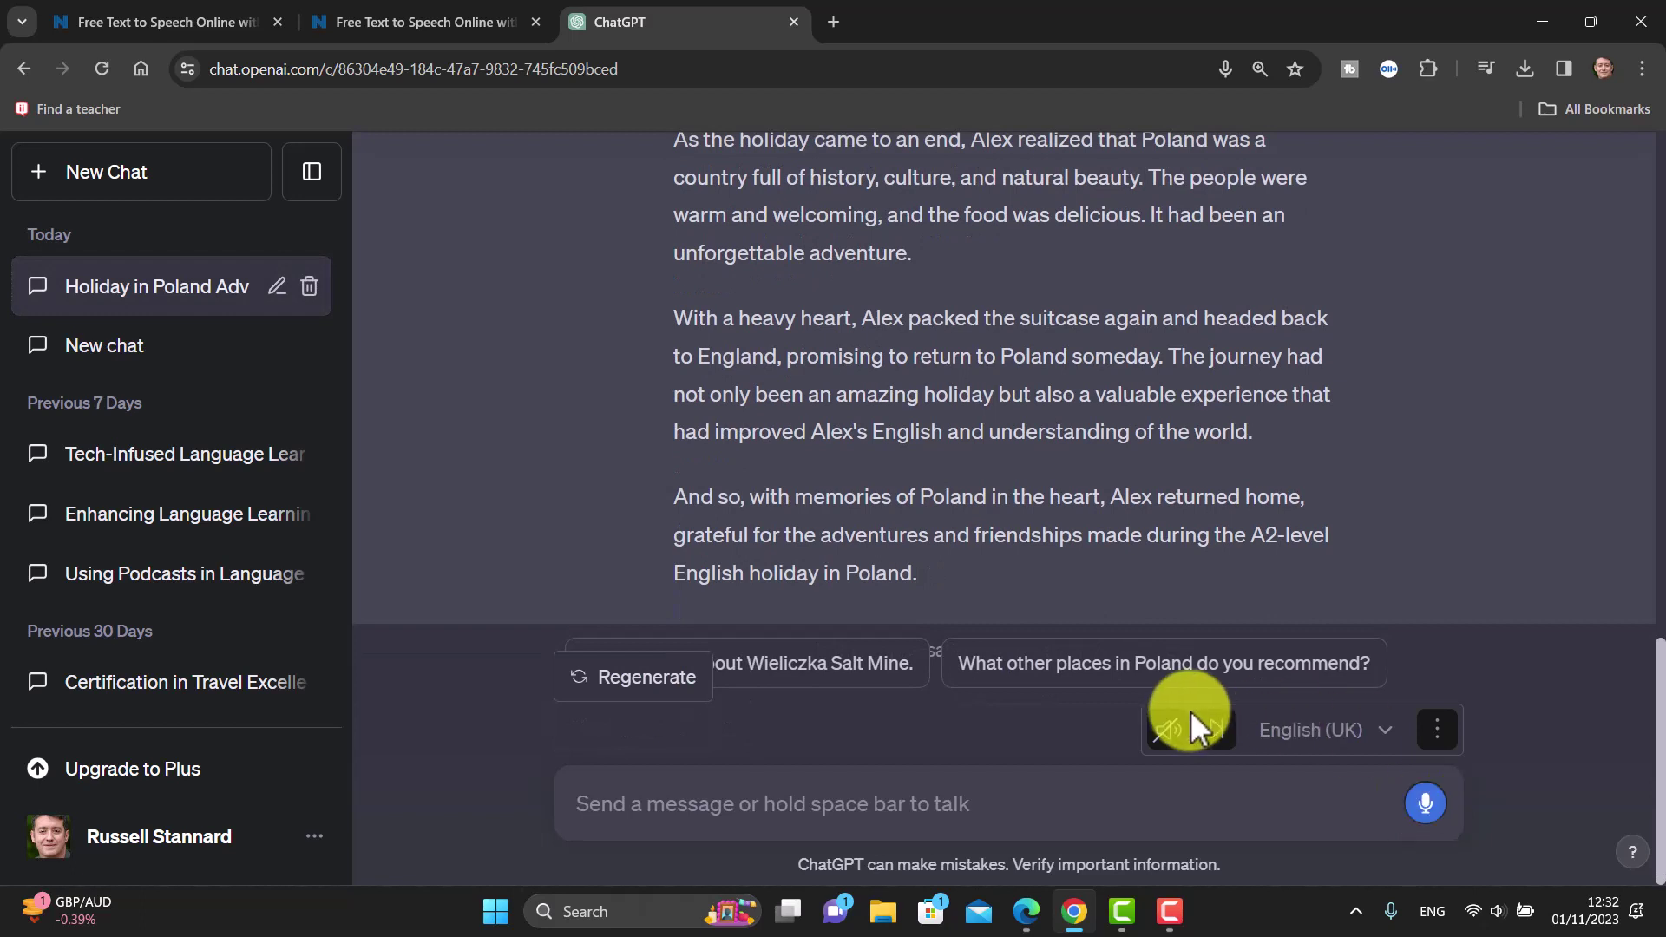
Ask by voice for 10 study words, then select and copy the English Alex story.
click(1428, 811)
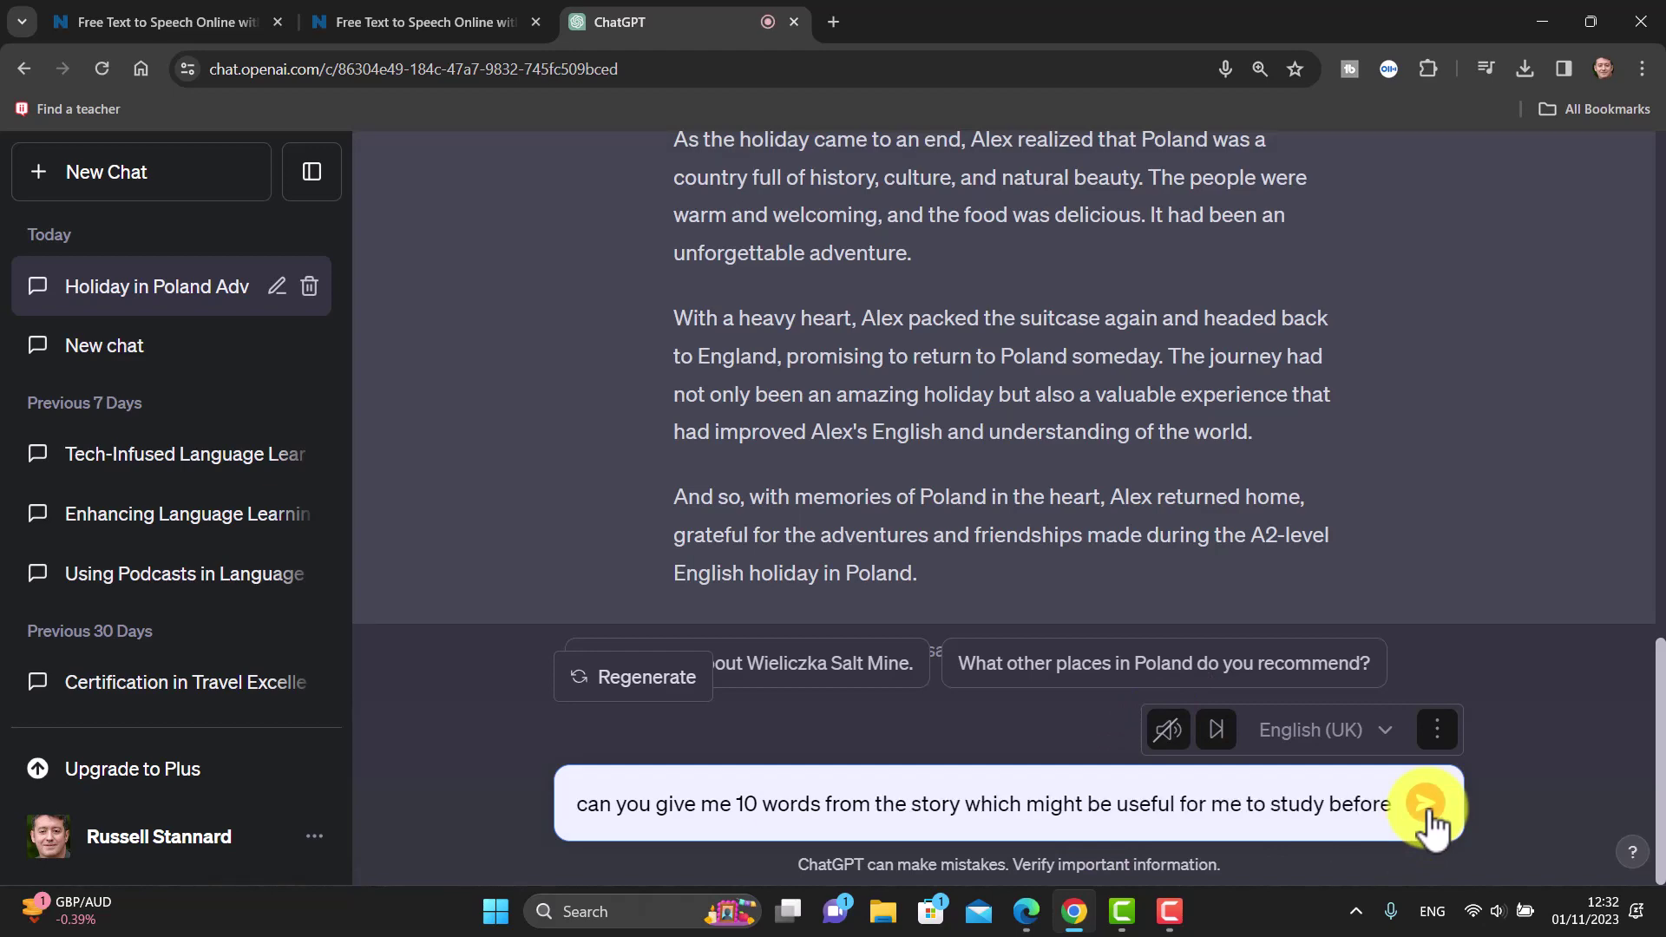
click(1428, 807)
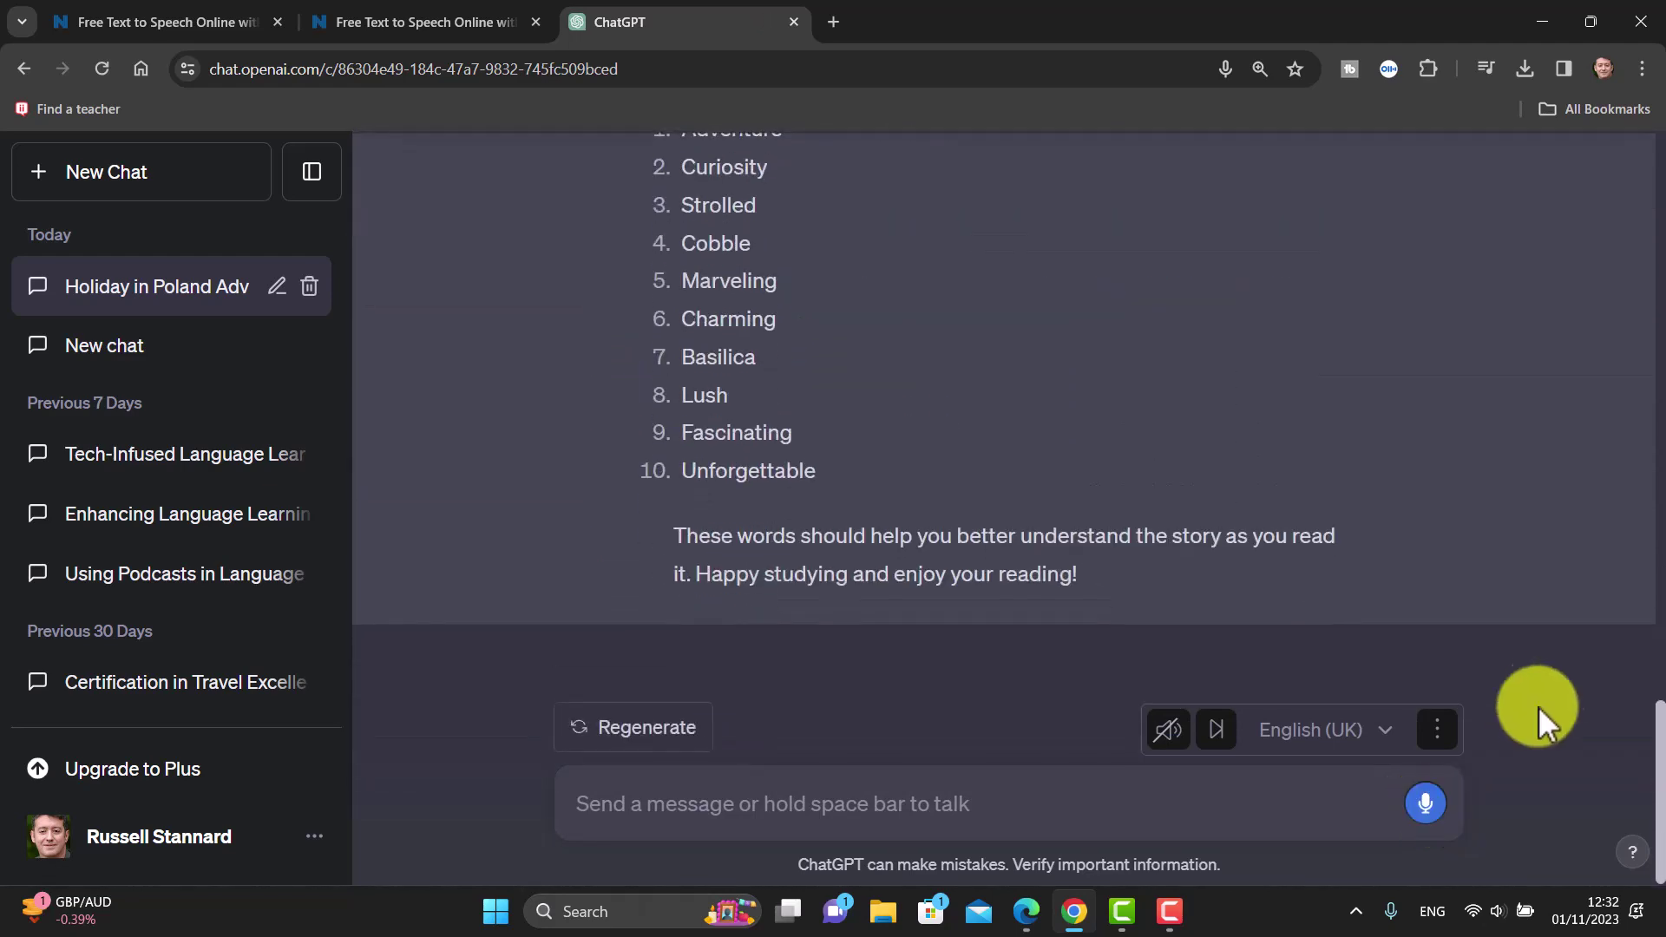
drag(1648, 755, 1637, 584)
drag(939, 543, 695, 269)
right_click(694, 269)
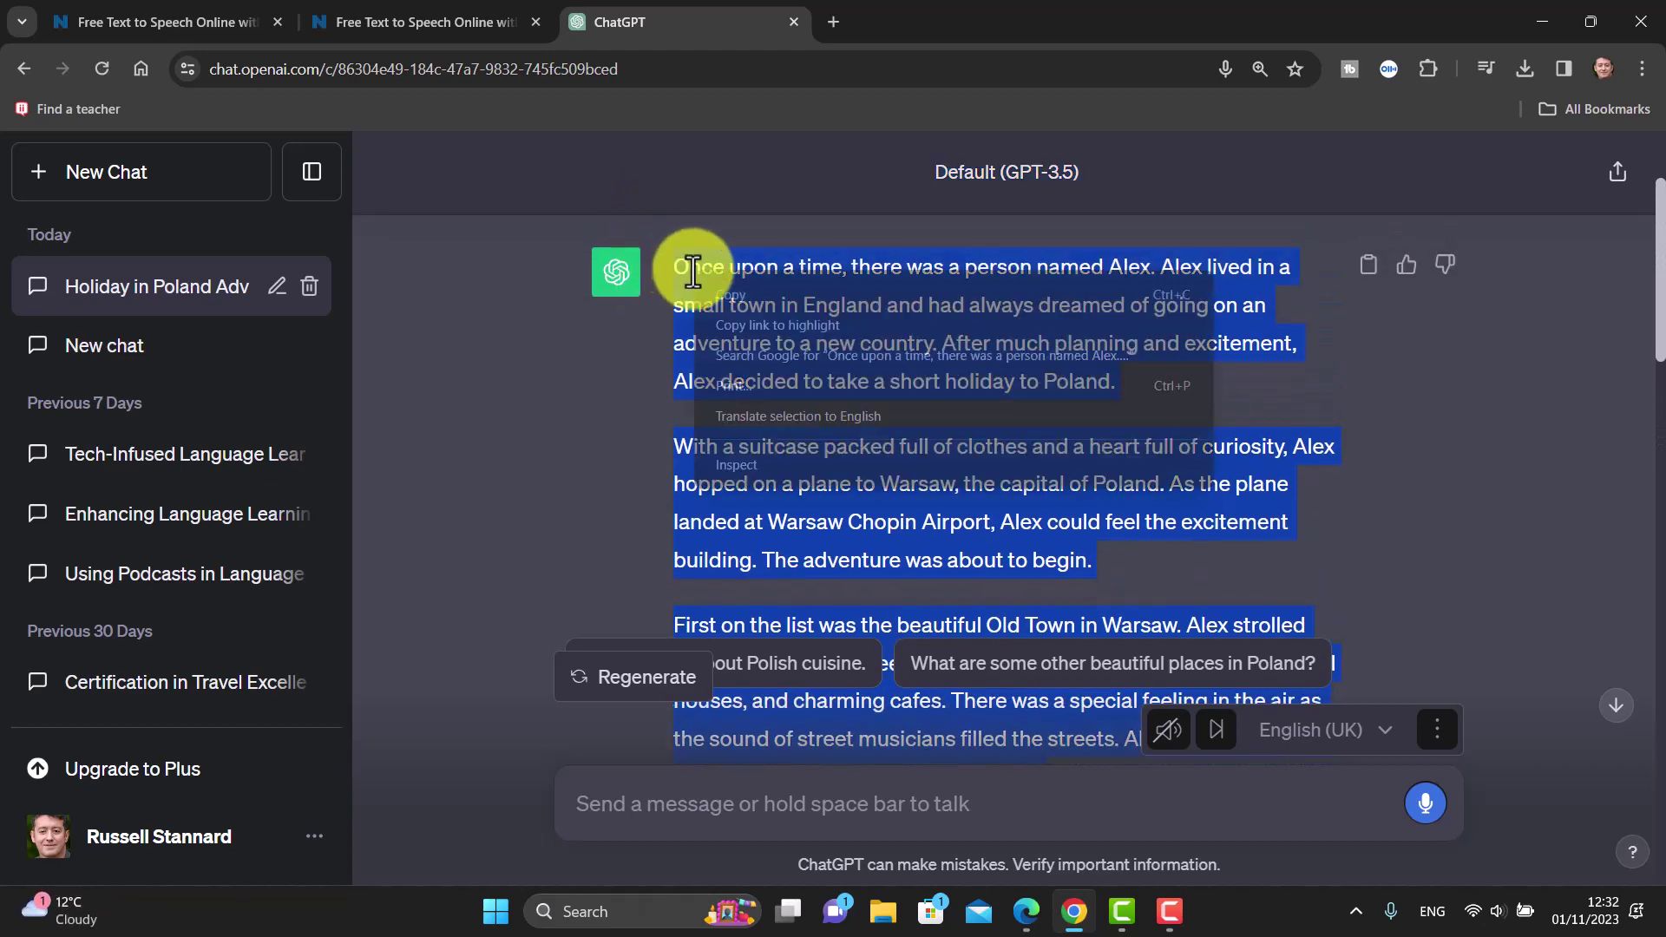
click(736, 290)
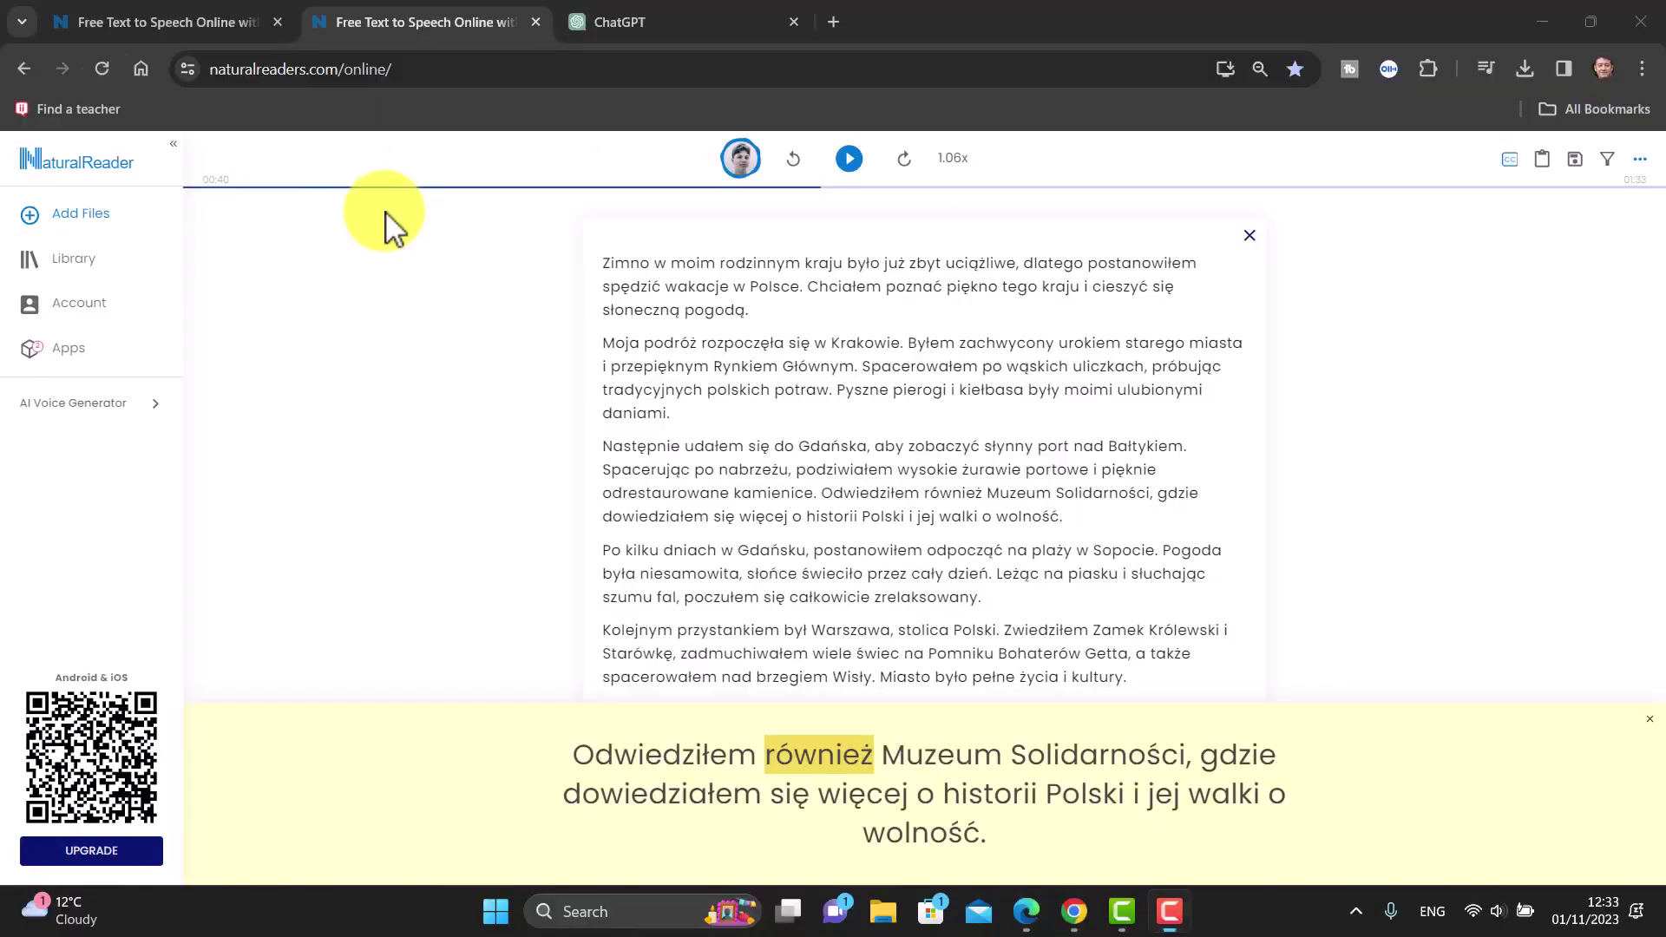
Open a fresh NaturalReader reader from the home page and remove the Polish story card.
click(45, 174)
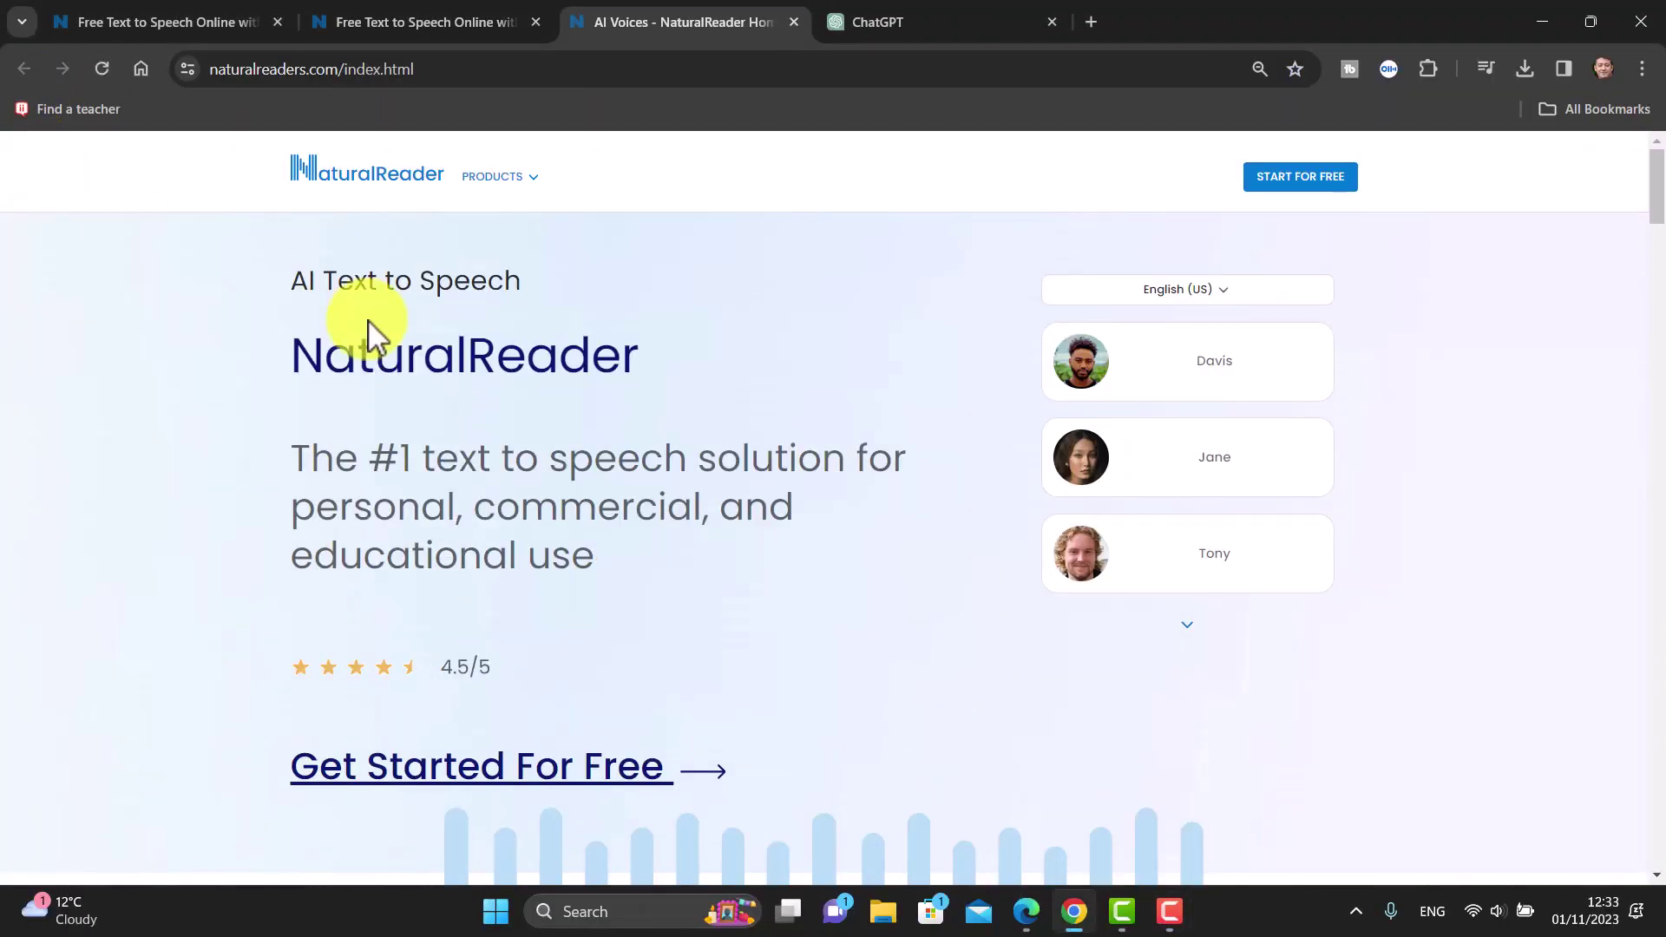
click(438, 775)
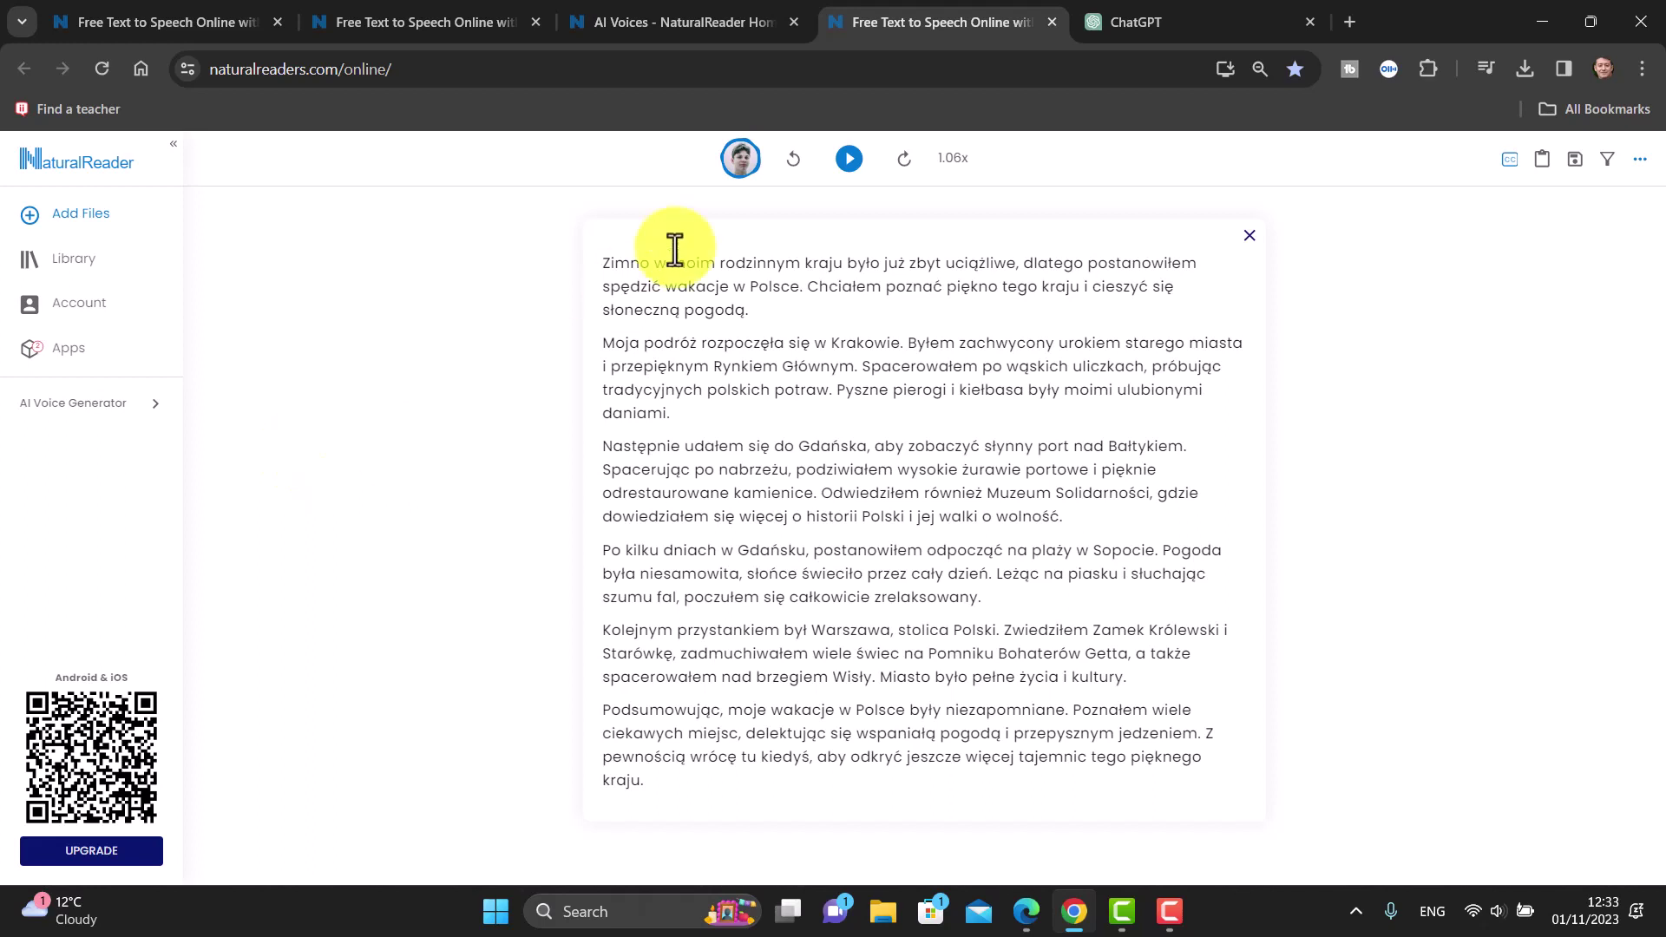
click(1250, 239)
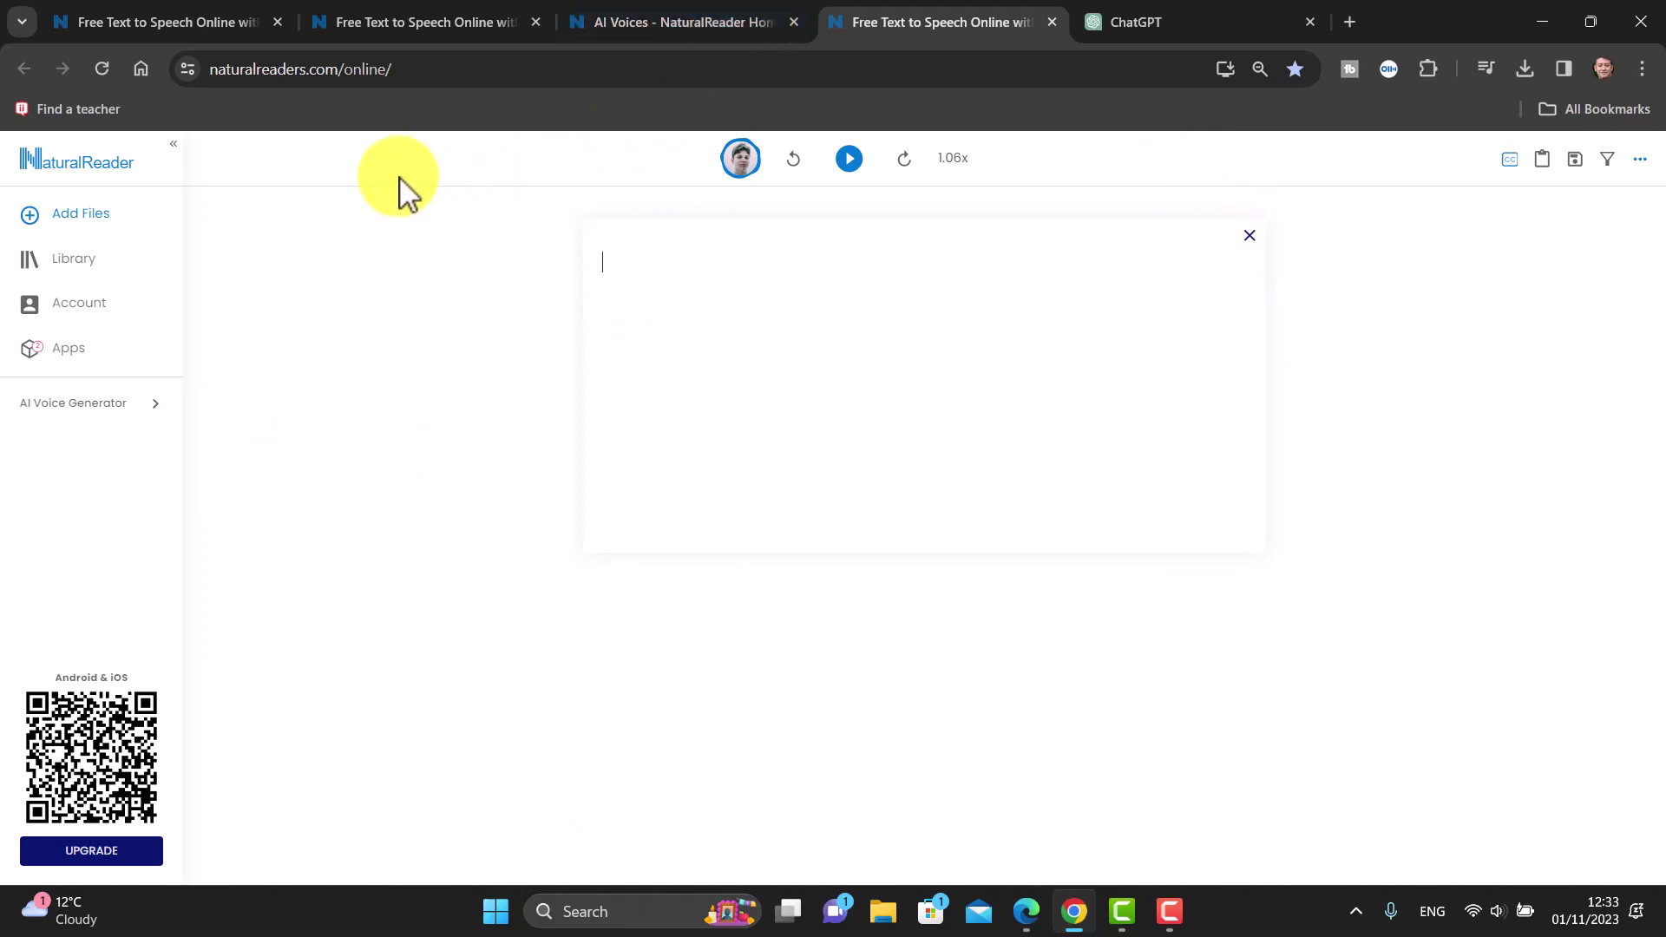
Switch the reading voice to Sonia, English (UK), and return to the text box.
click(738, 167)
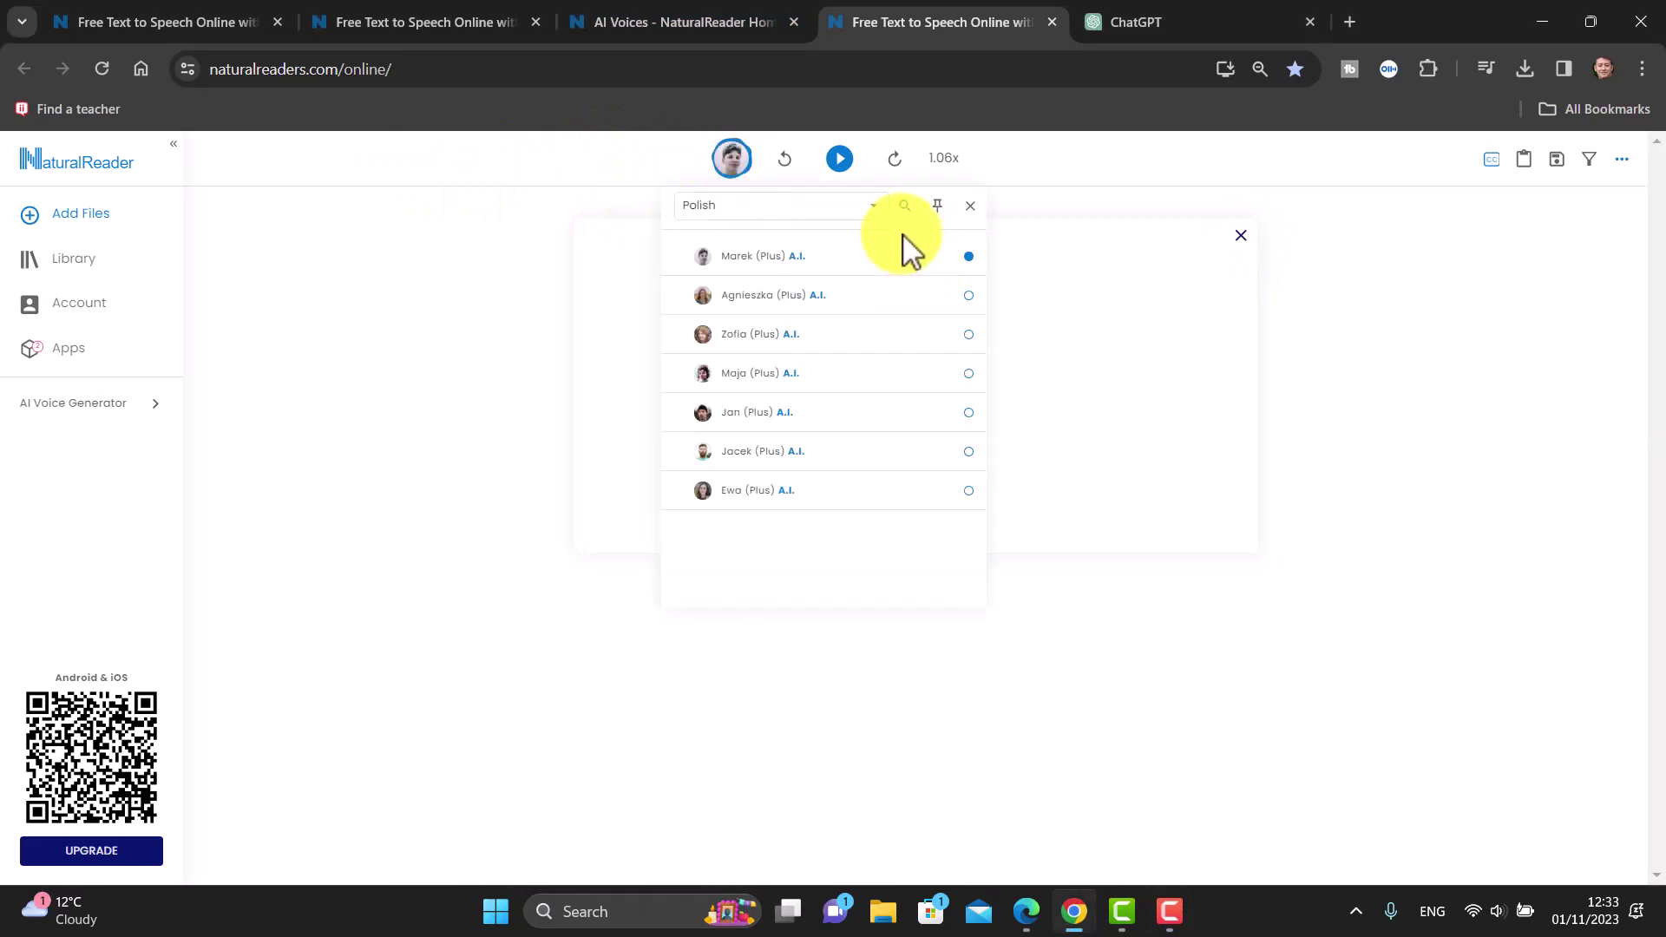
click(879, 212)
drag(887, 398, 878, 169)
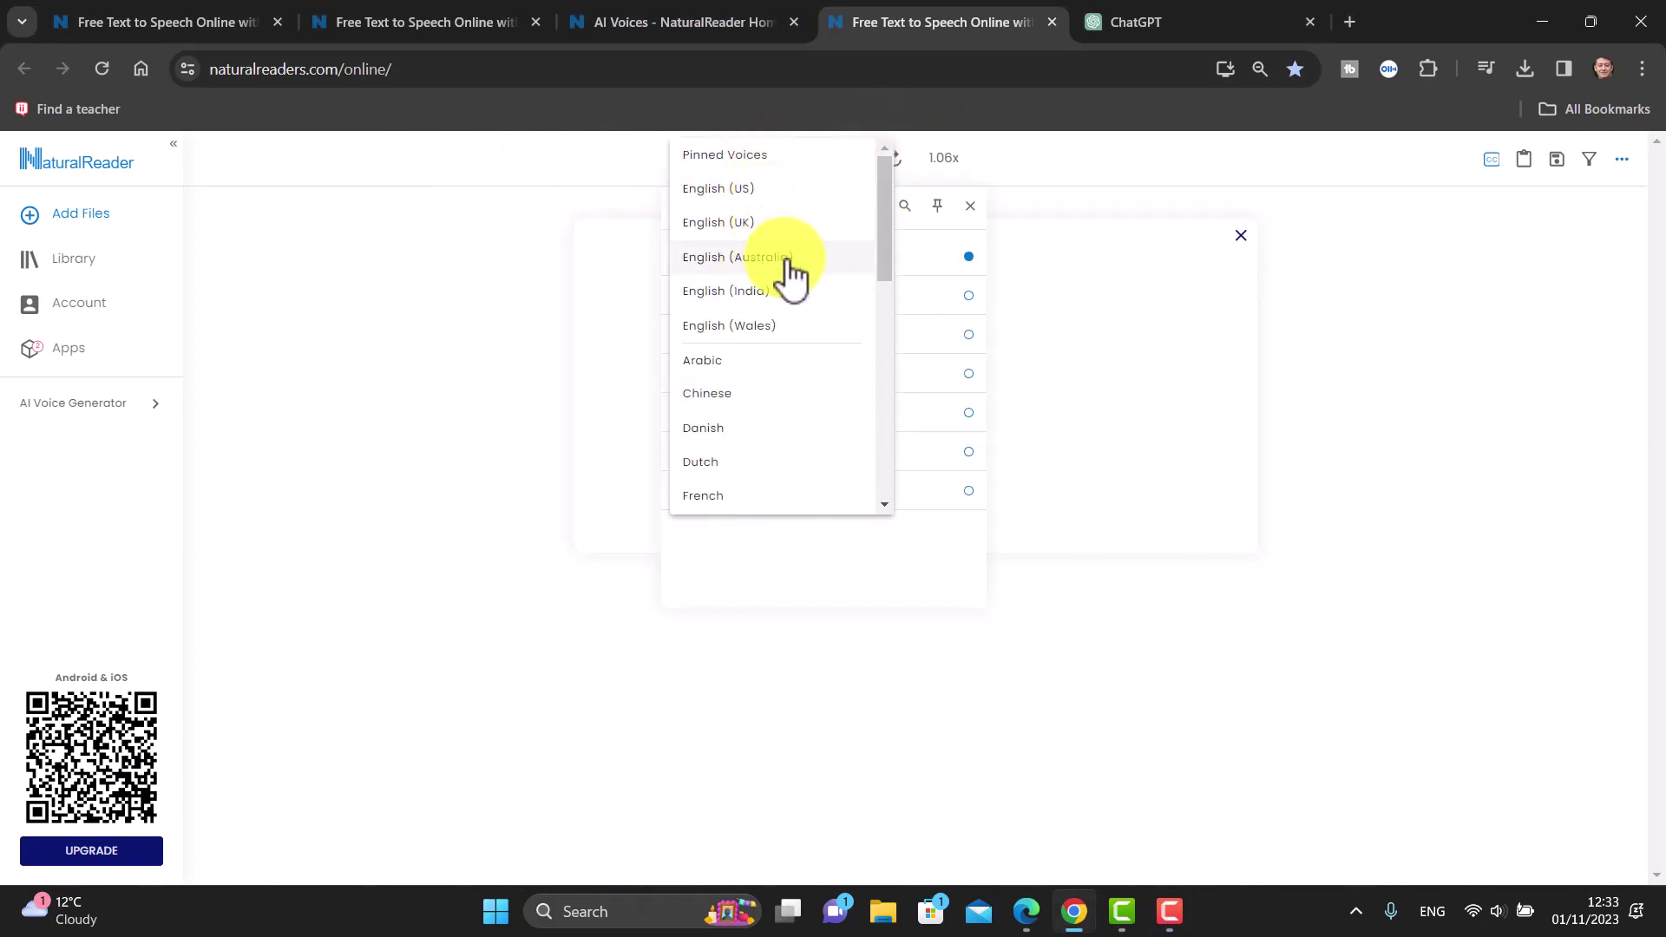
click(717, 223)
click(747, 254)
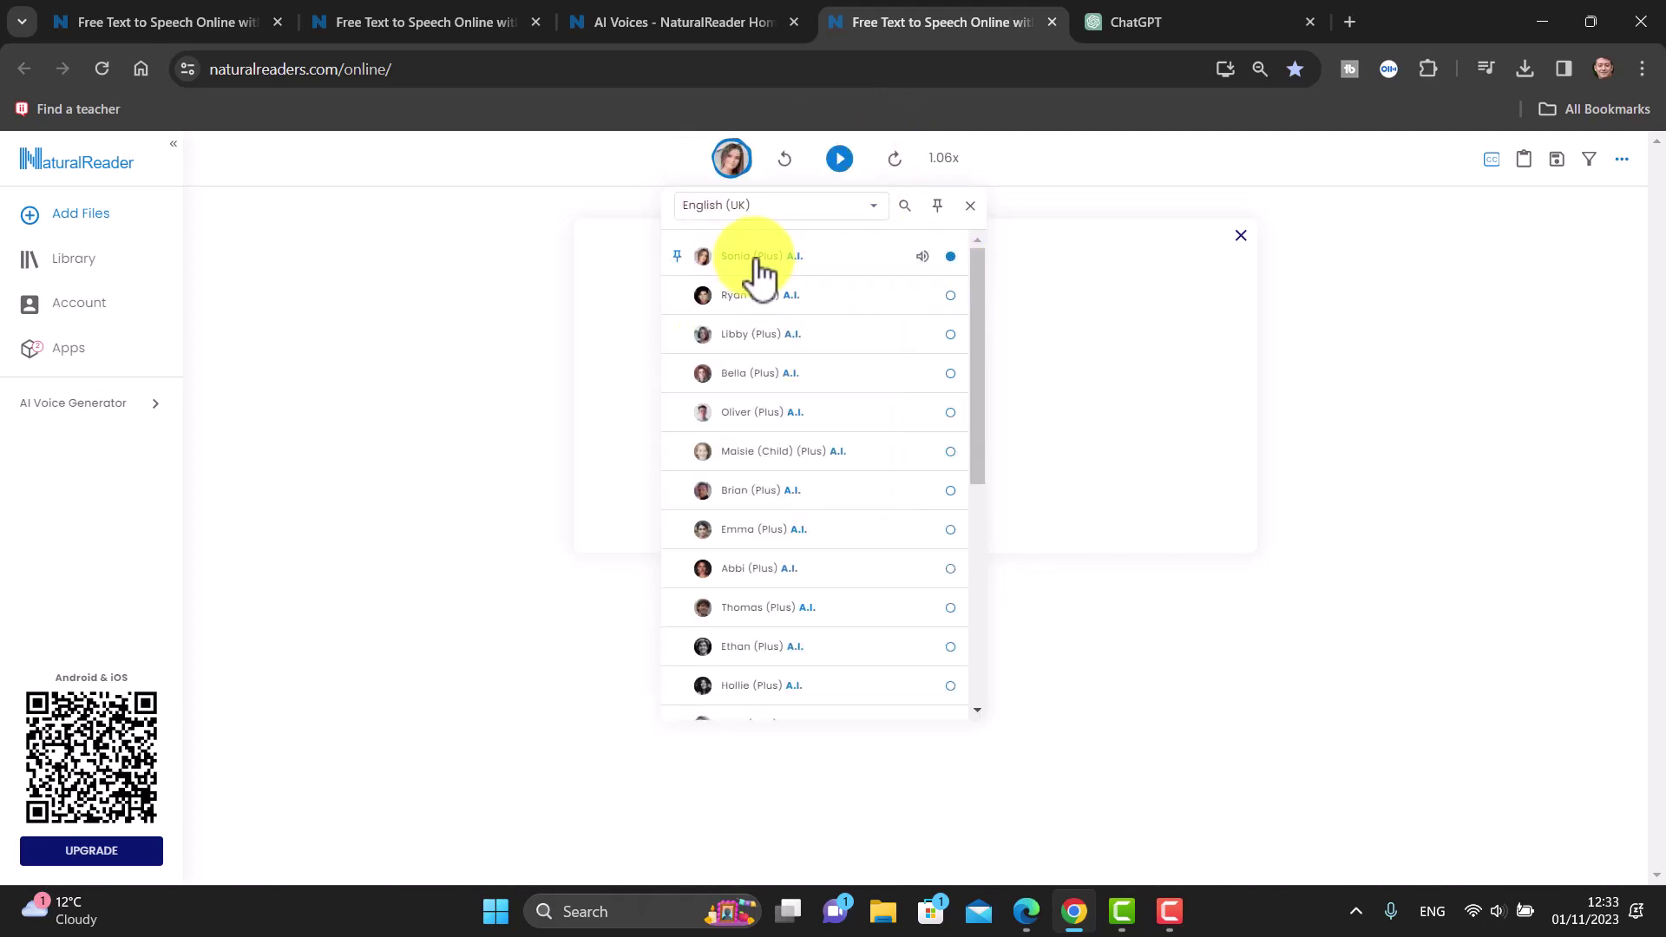
click(1144, 379)
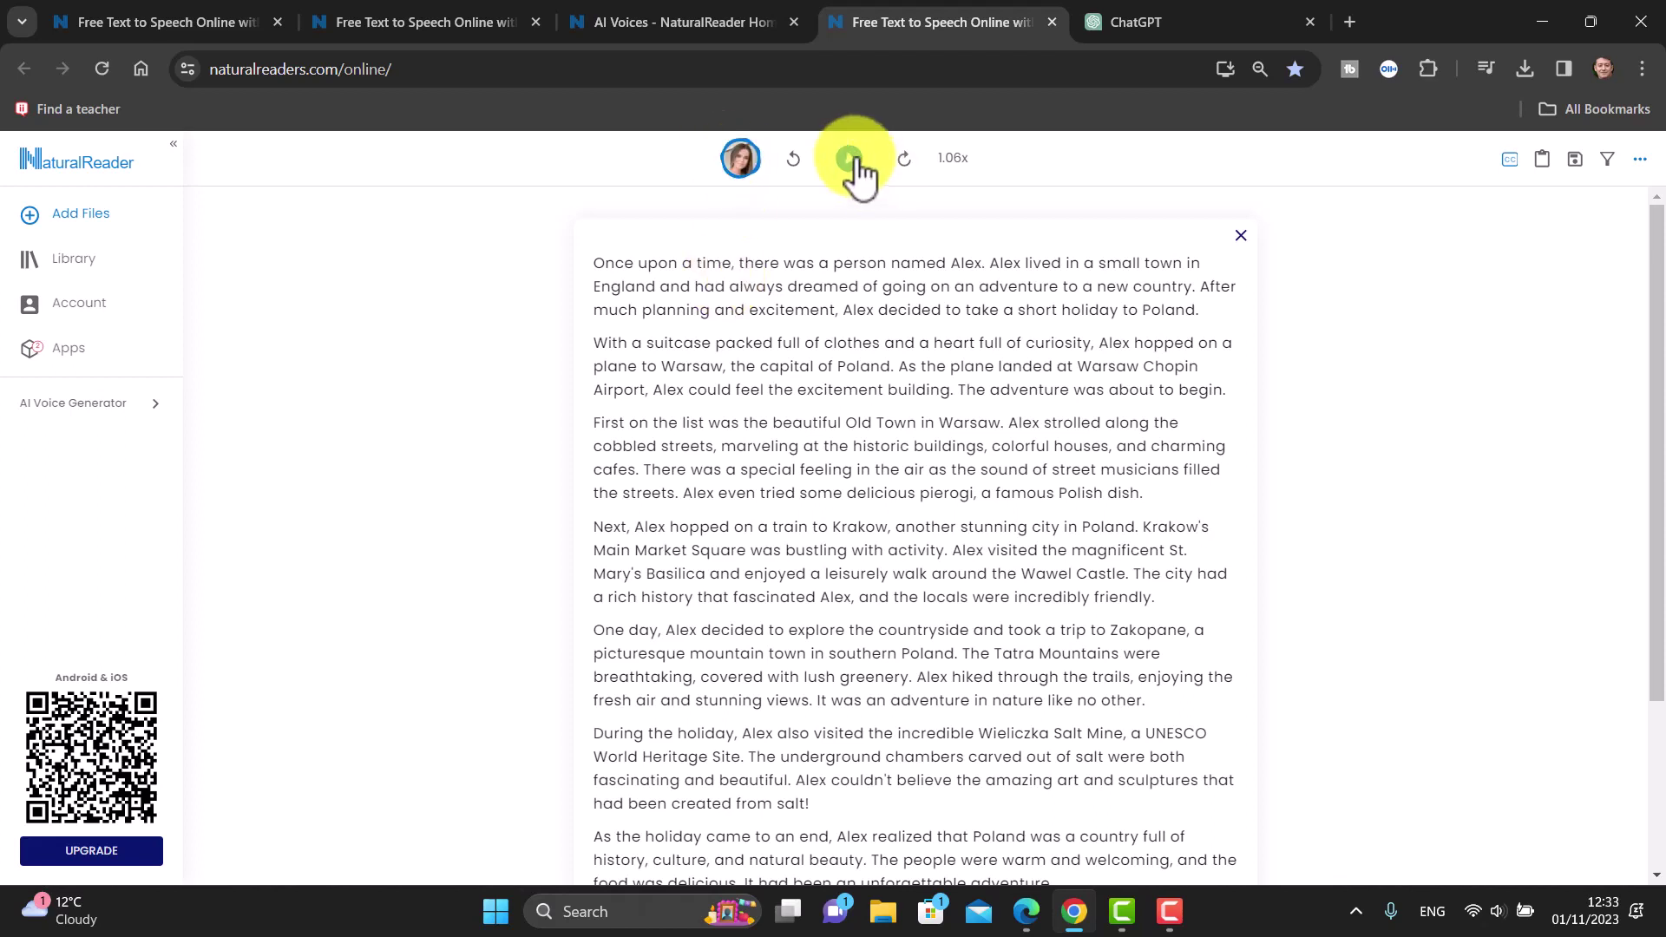
Play the English Alex story with highlighted captions in Sonia's voice, restart it, then pause.
click(852, 159)
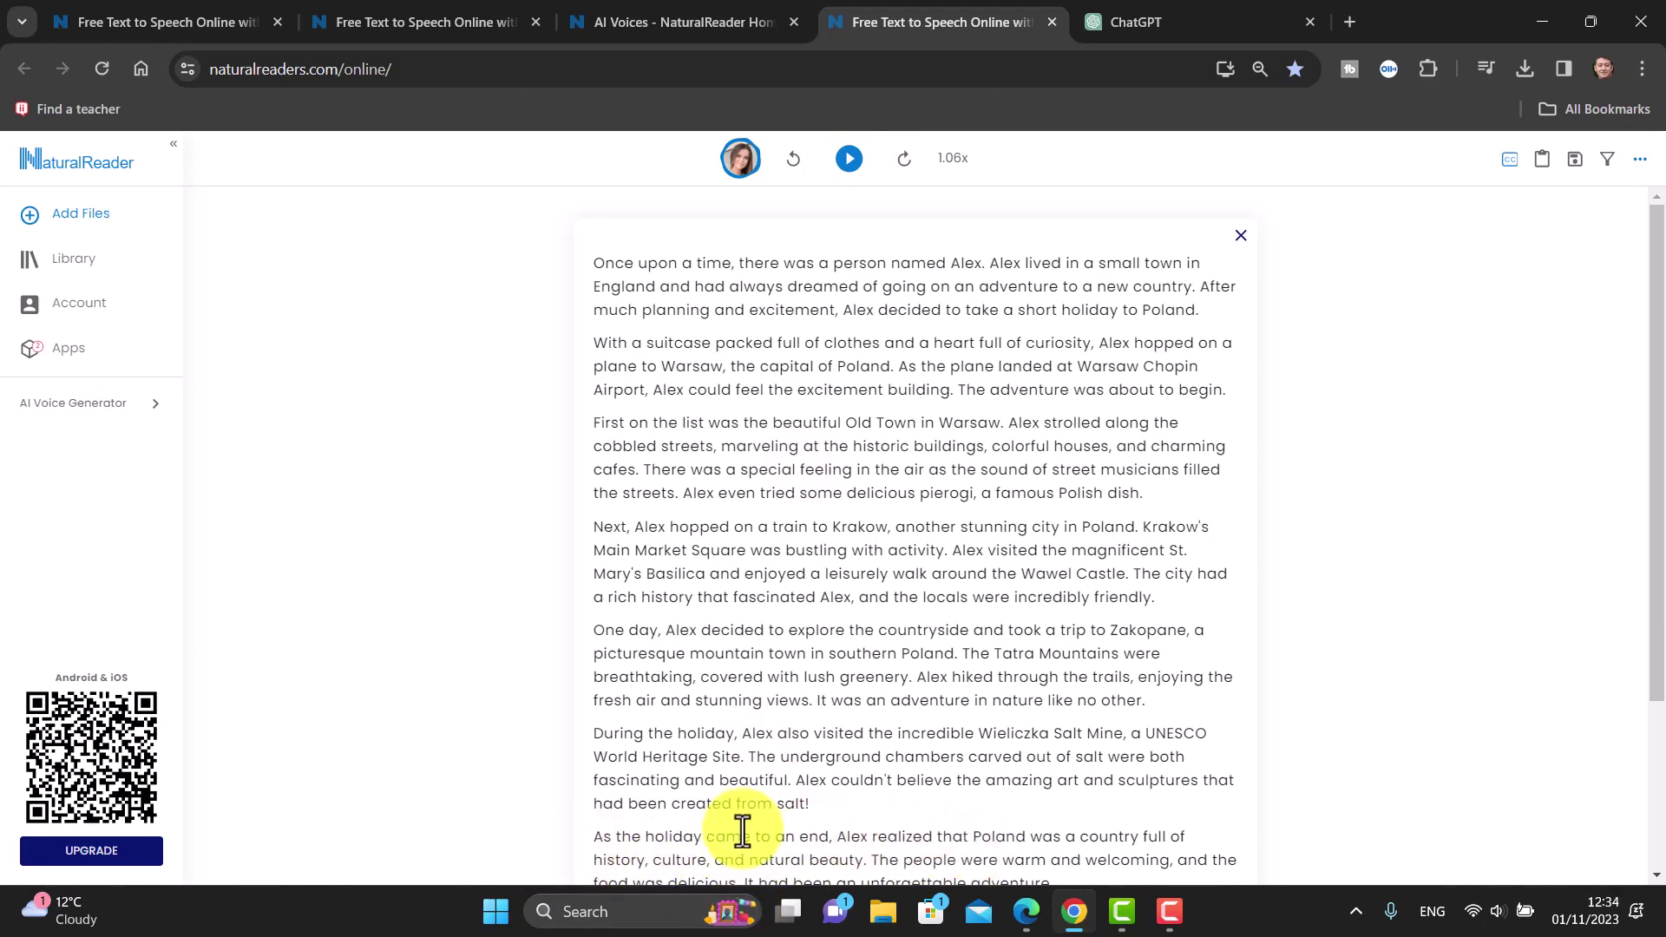
drag(1657, 568, 1654, 533)
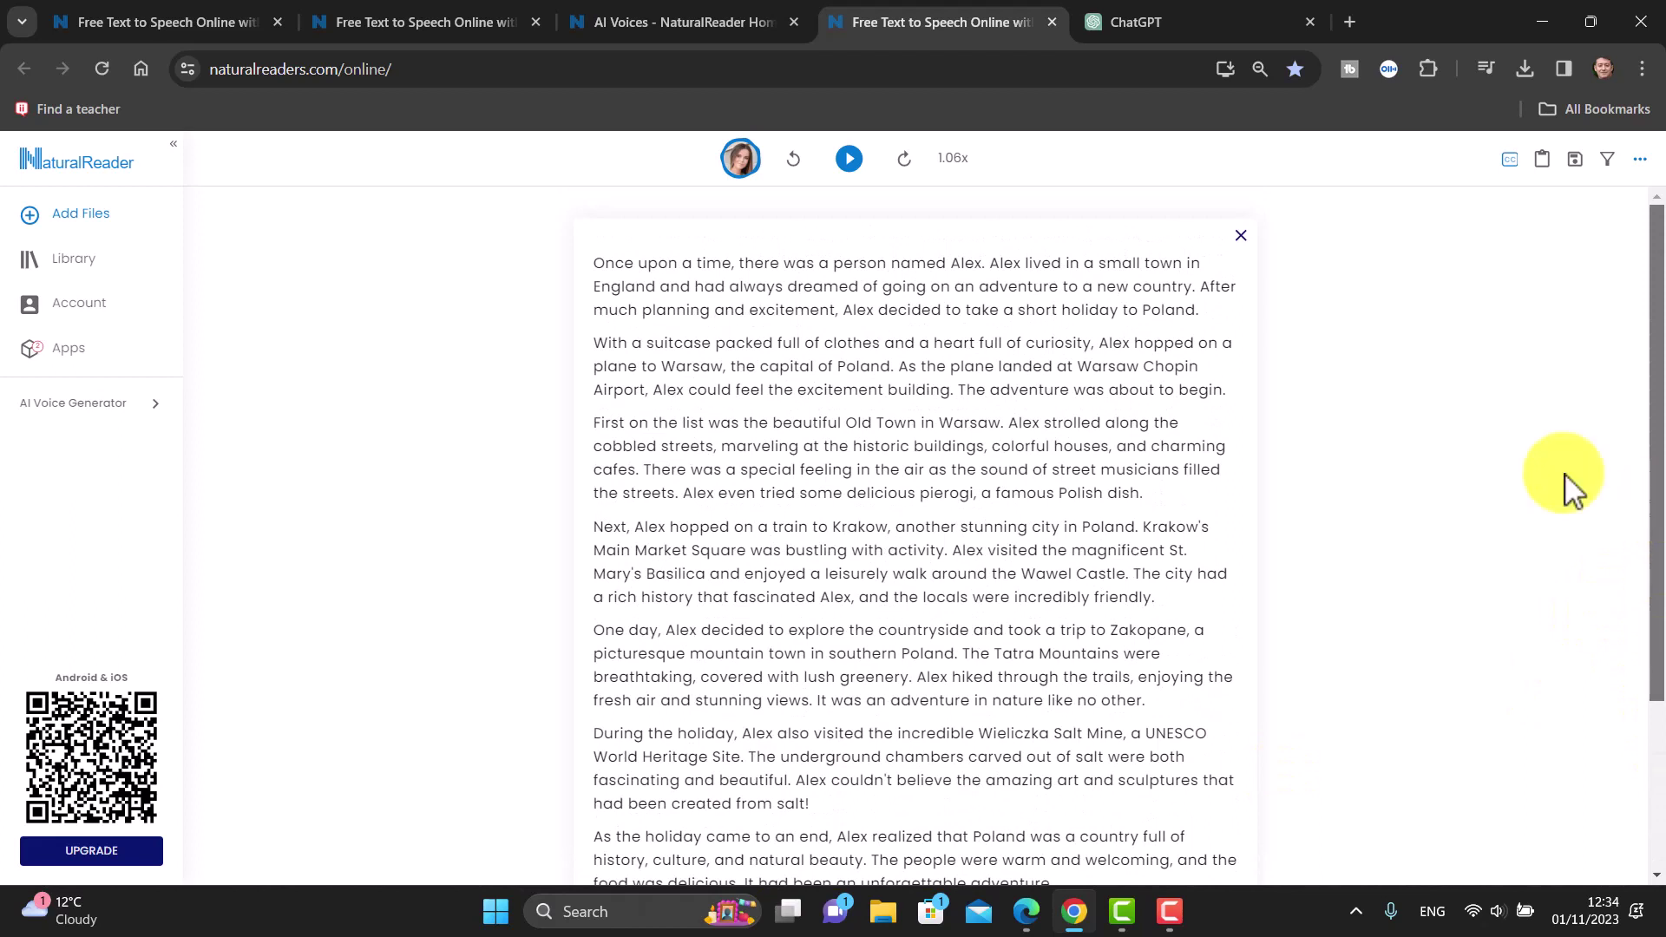
click(849, 161)
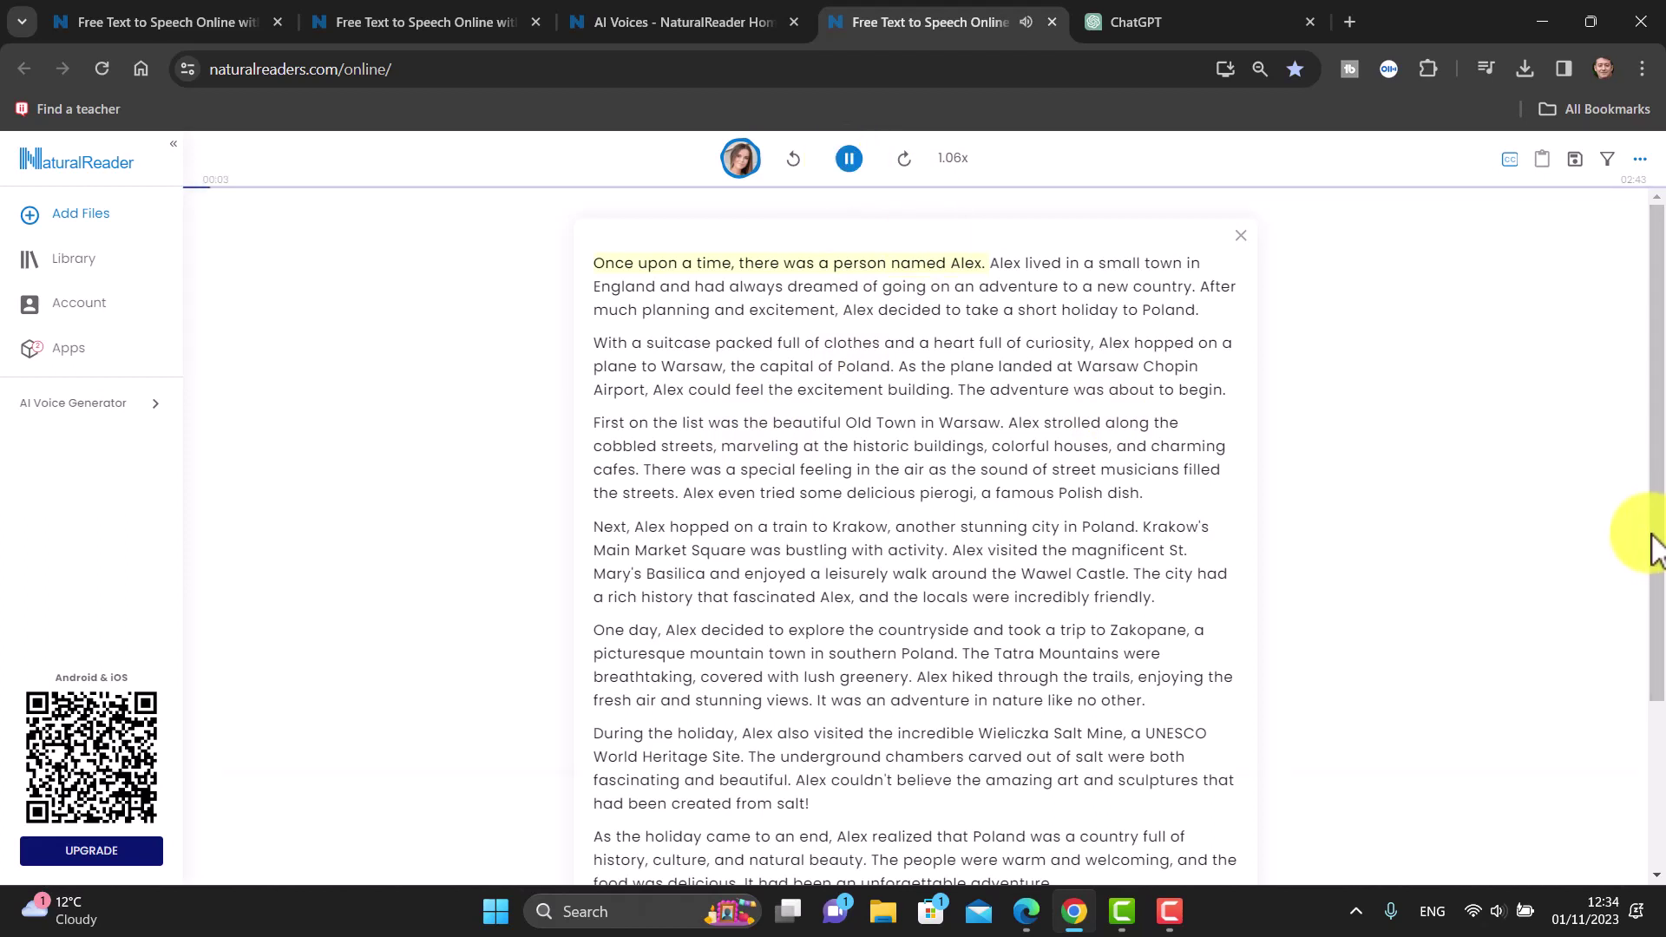
drag(1655, 539, 1662, 672)
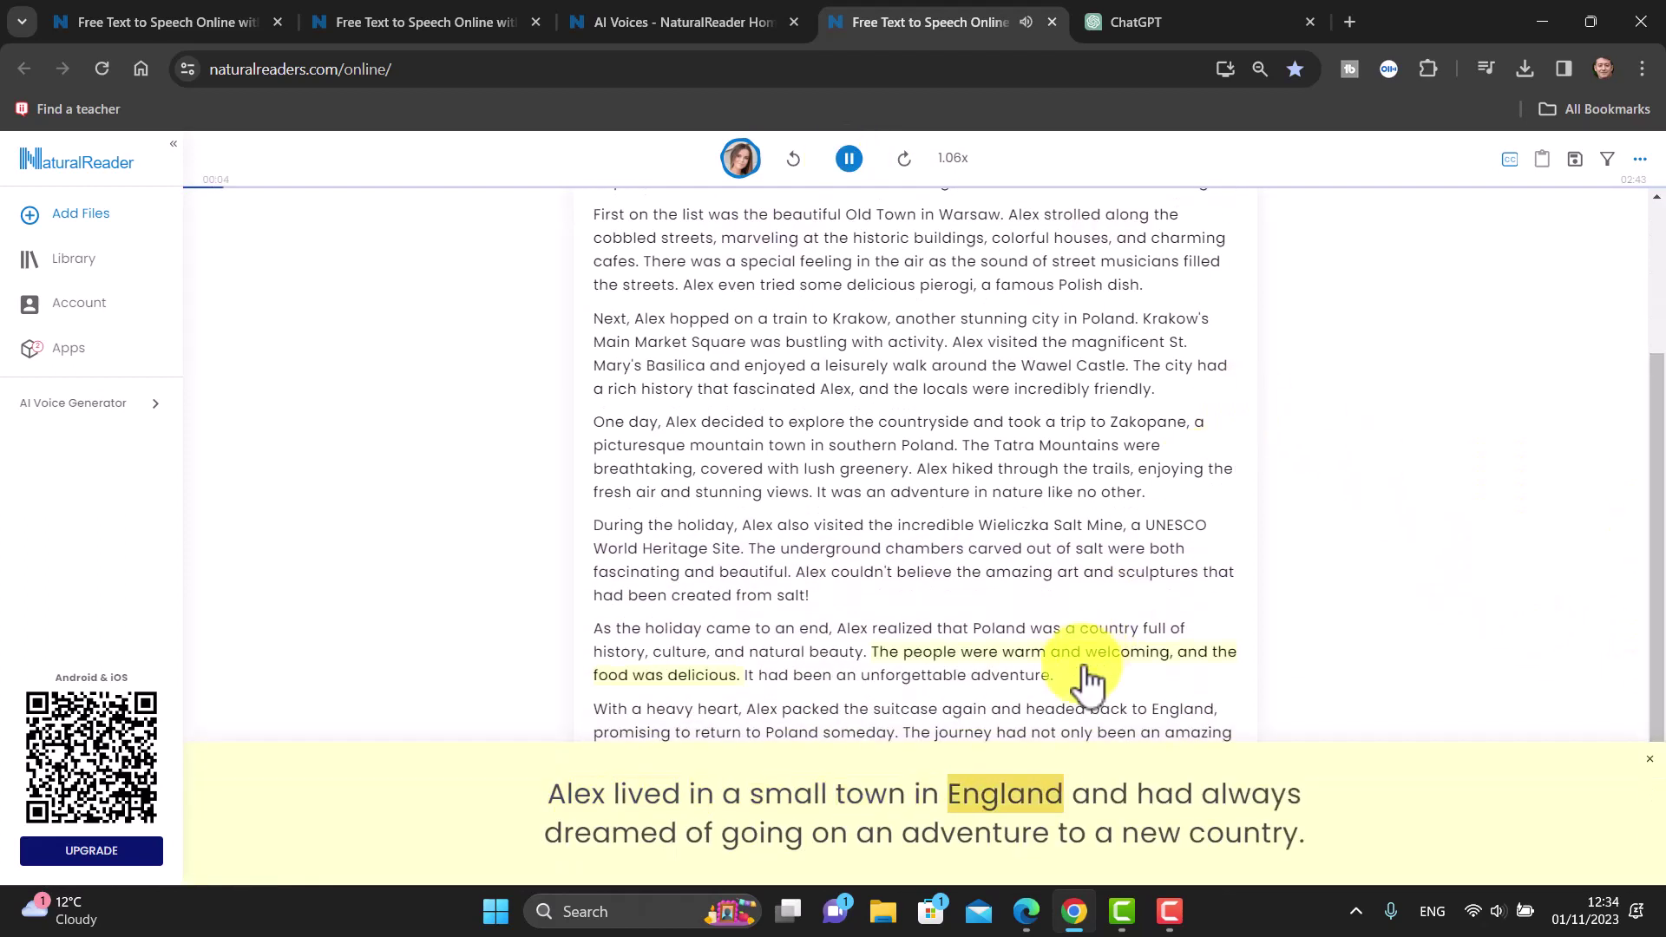
click(849, 162)
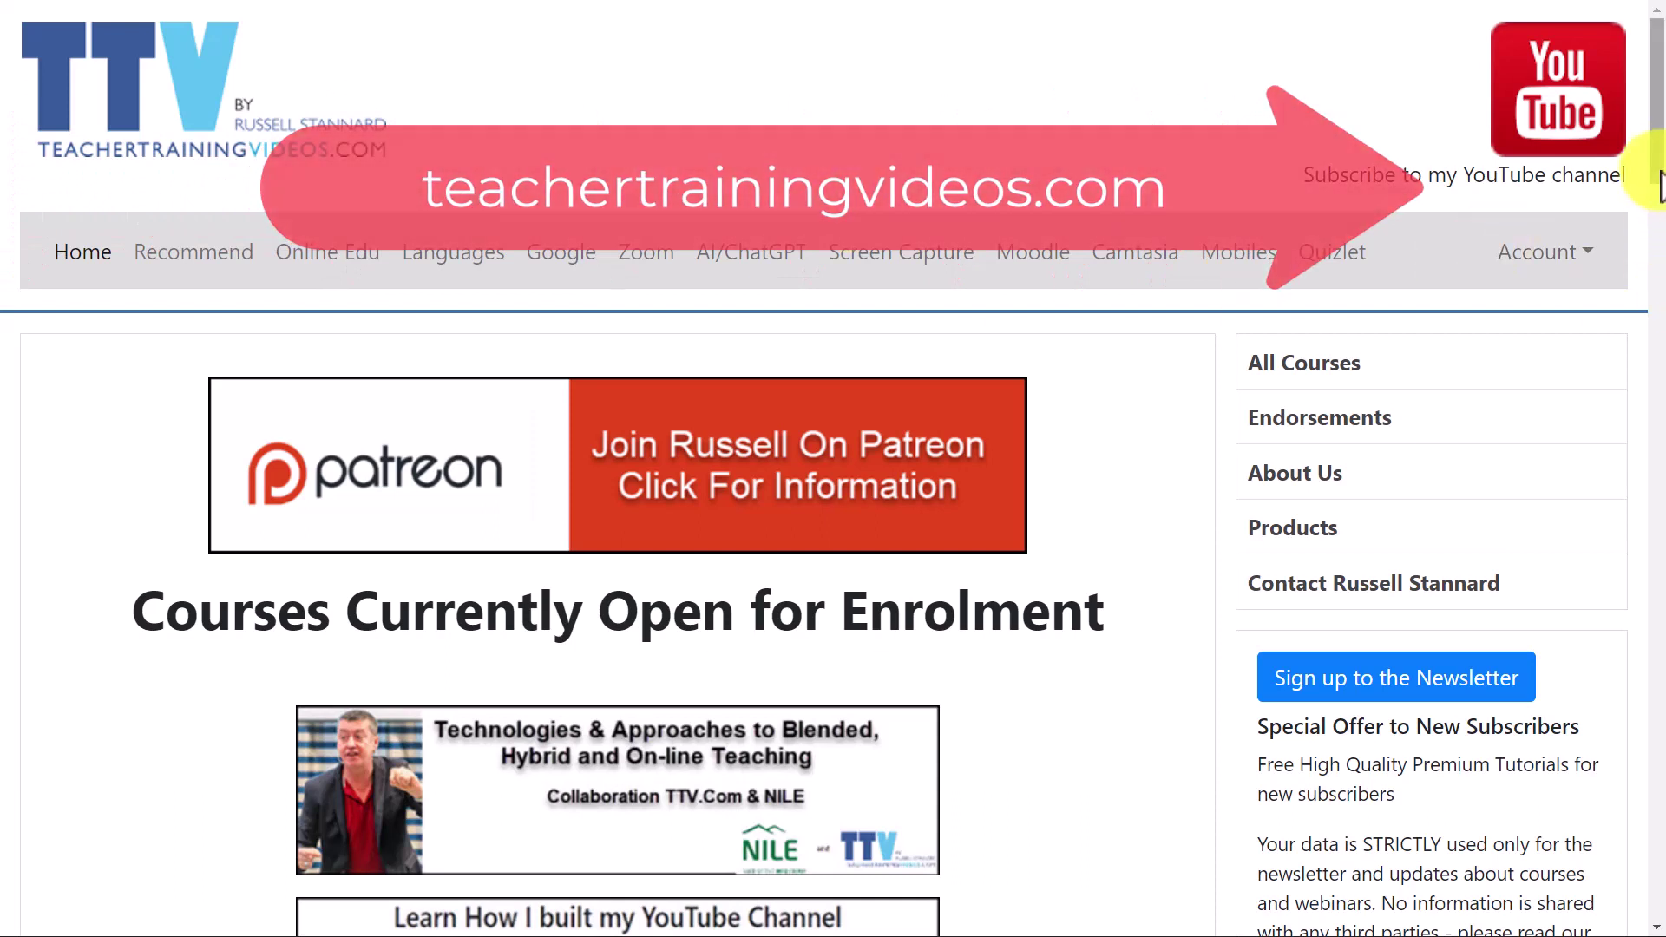
mouse_move(1657, 187)
mouse_down()
mouse_move(1652, 409)
mouse_move(1649, 160)
mouse_up()
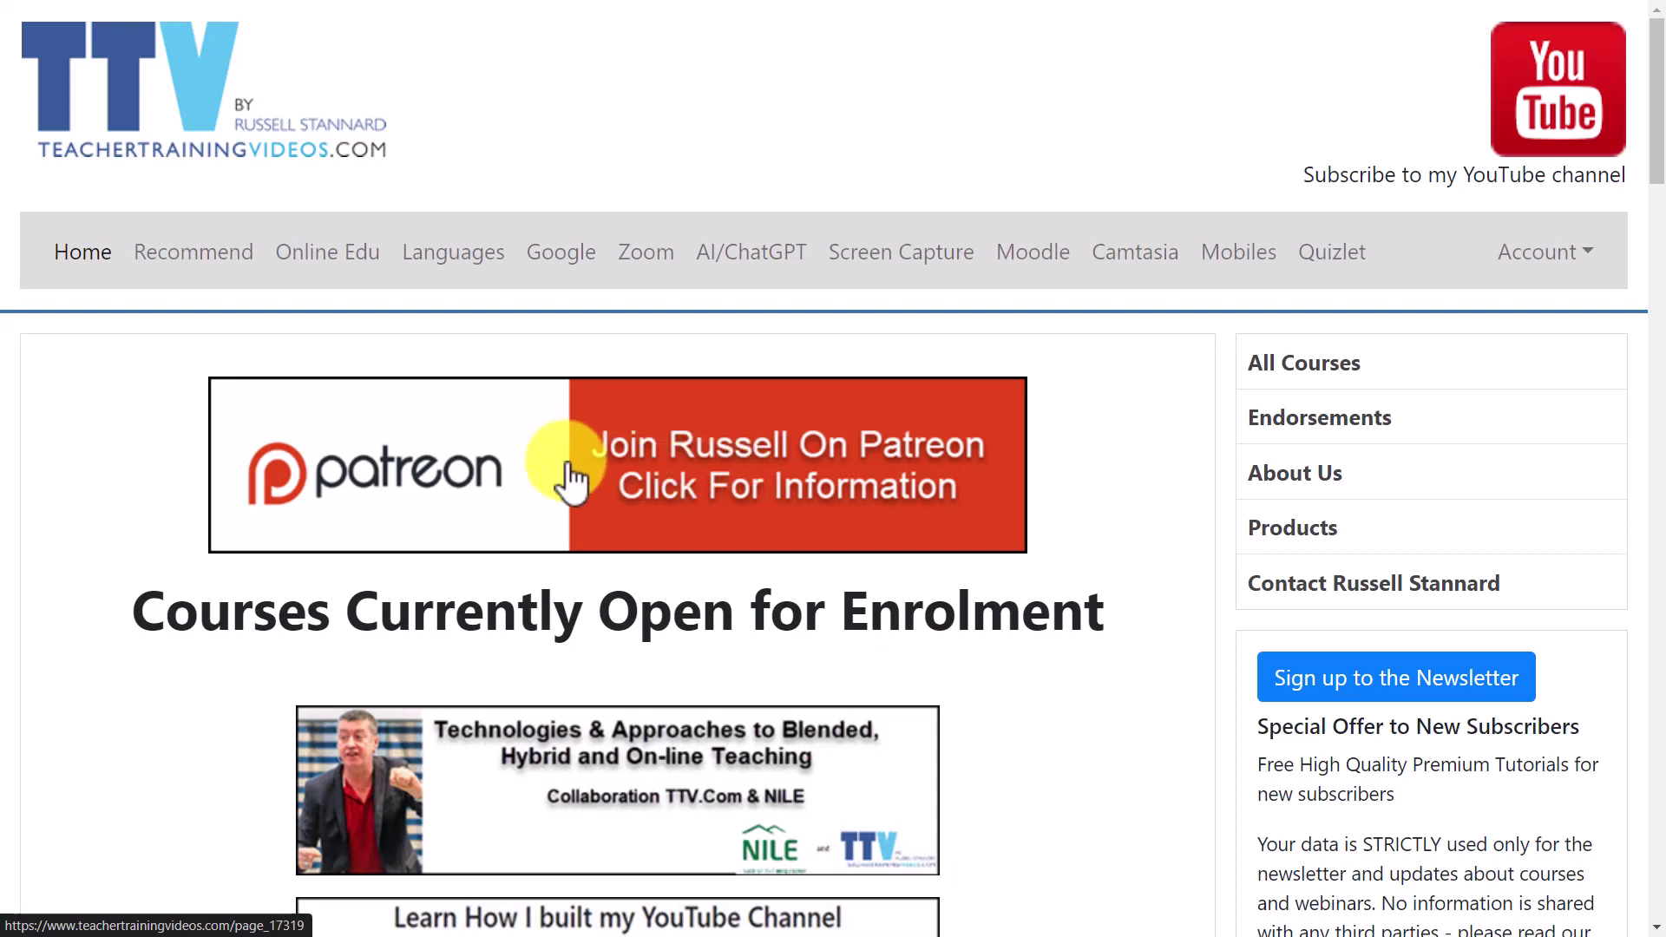
scroll(1624, 251, down, 3)
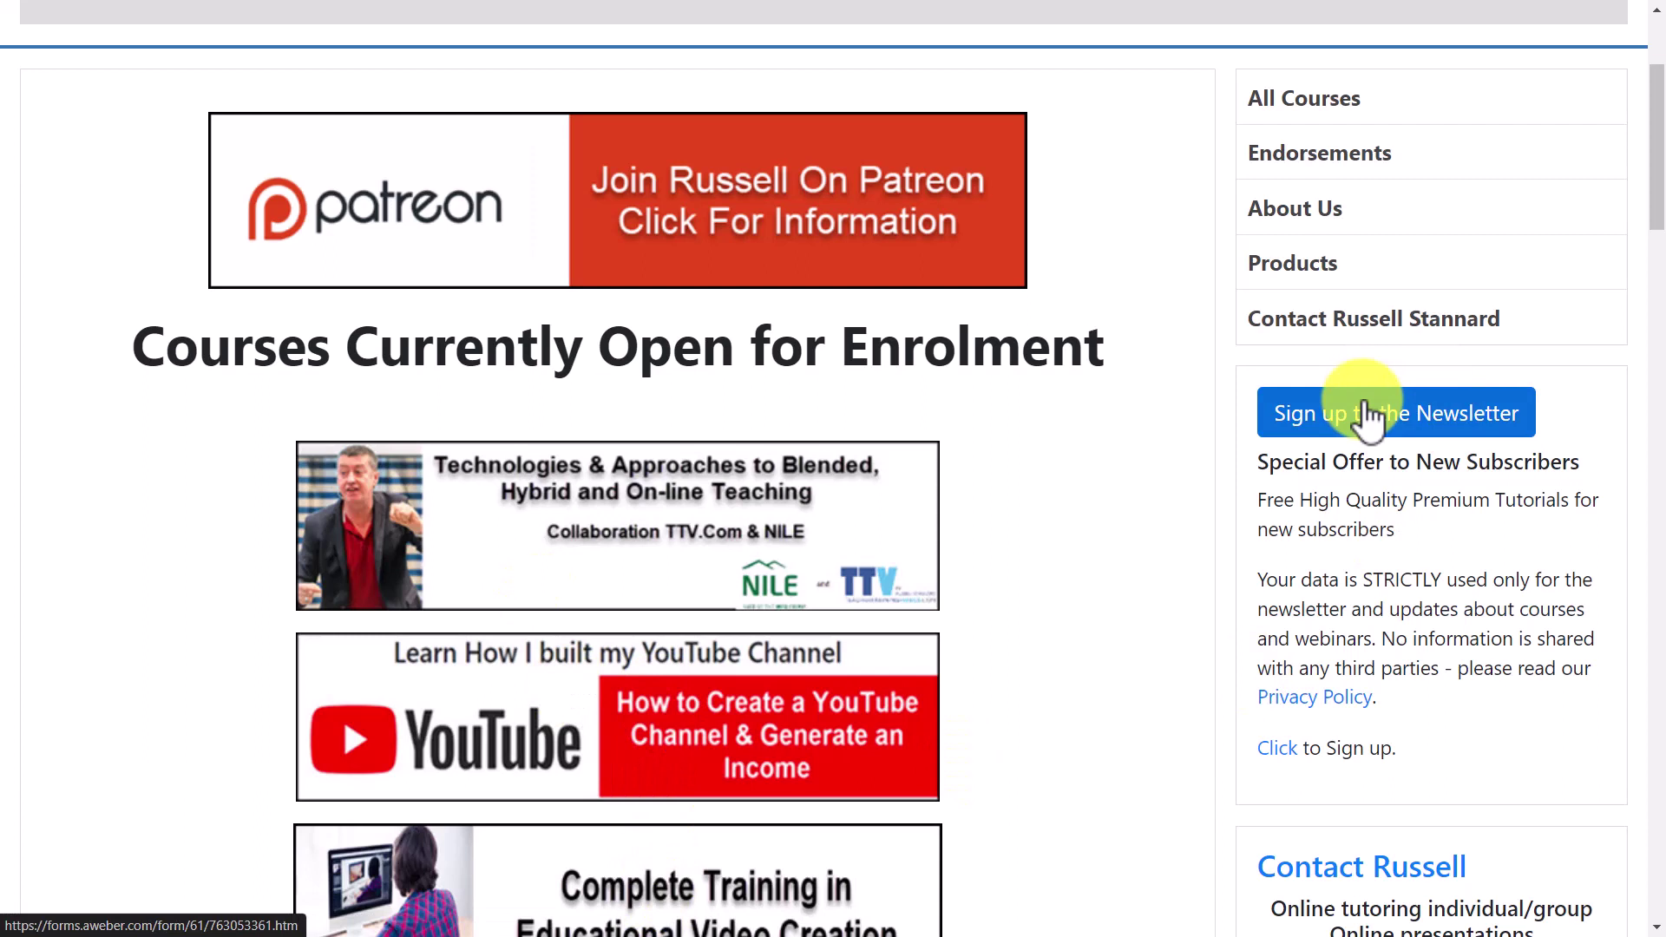
scroll(1652, 223, down, 4)
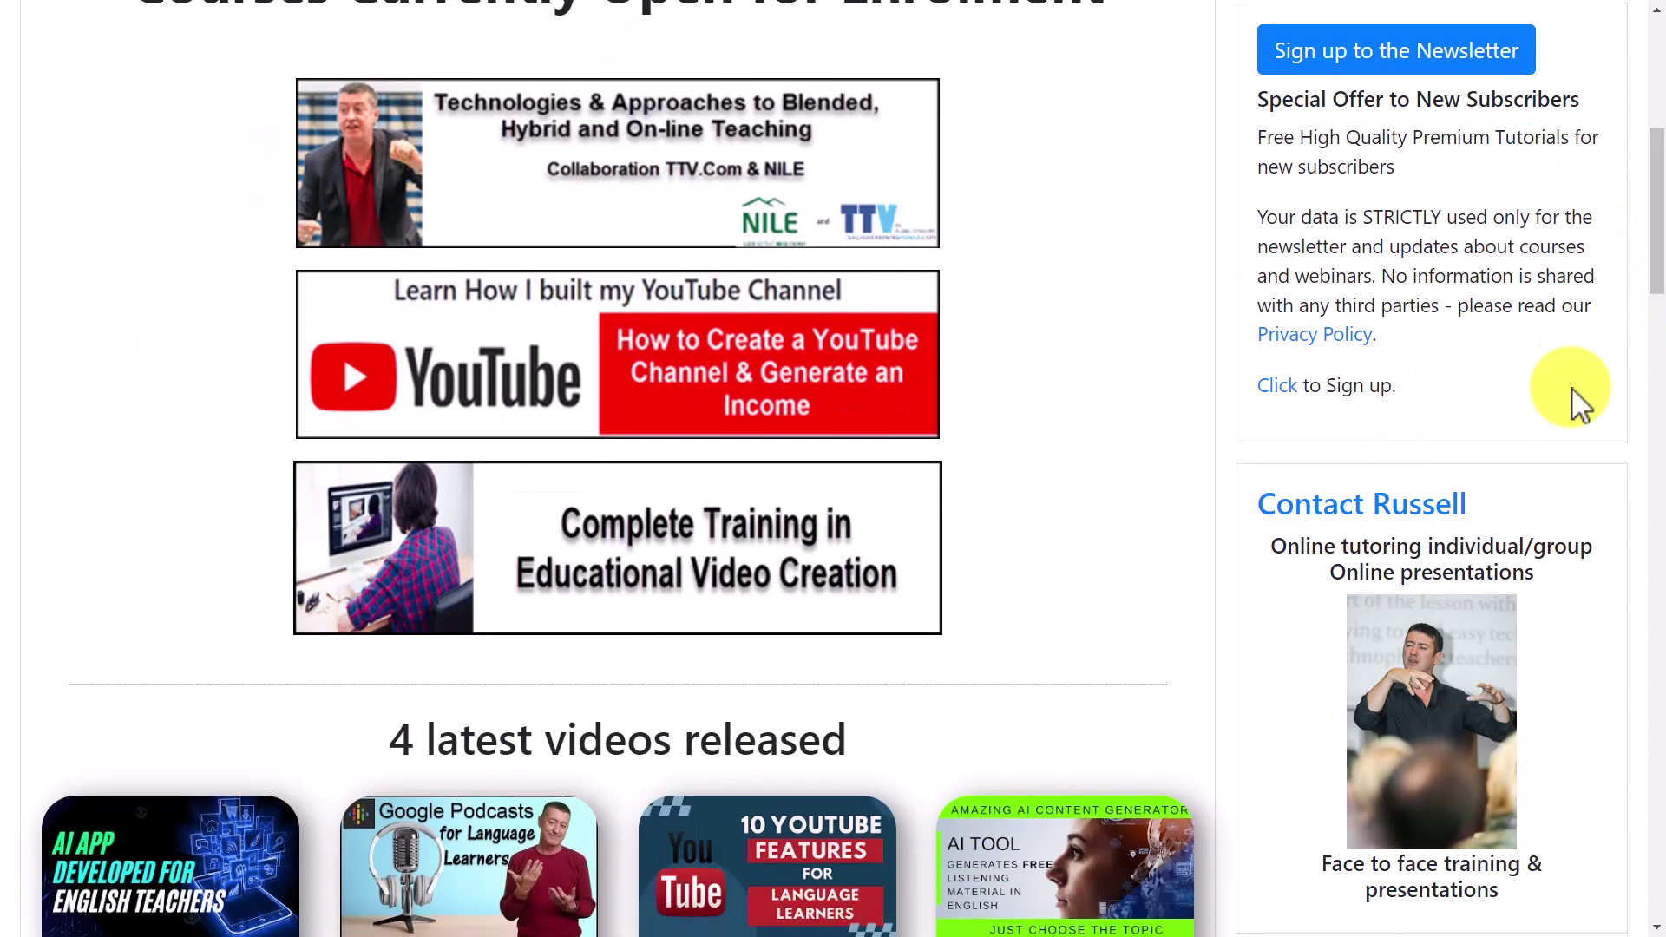